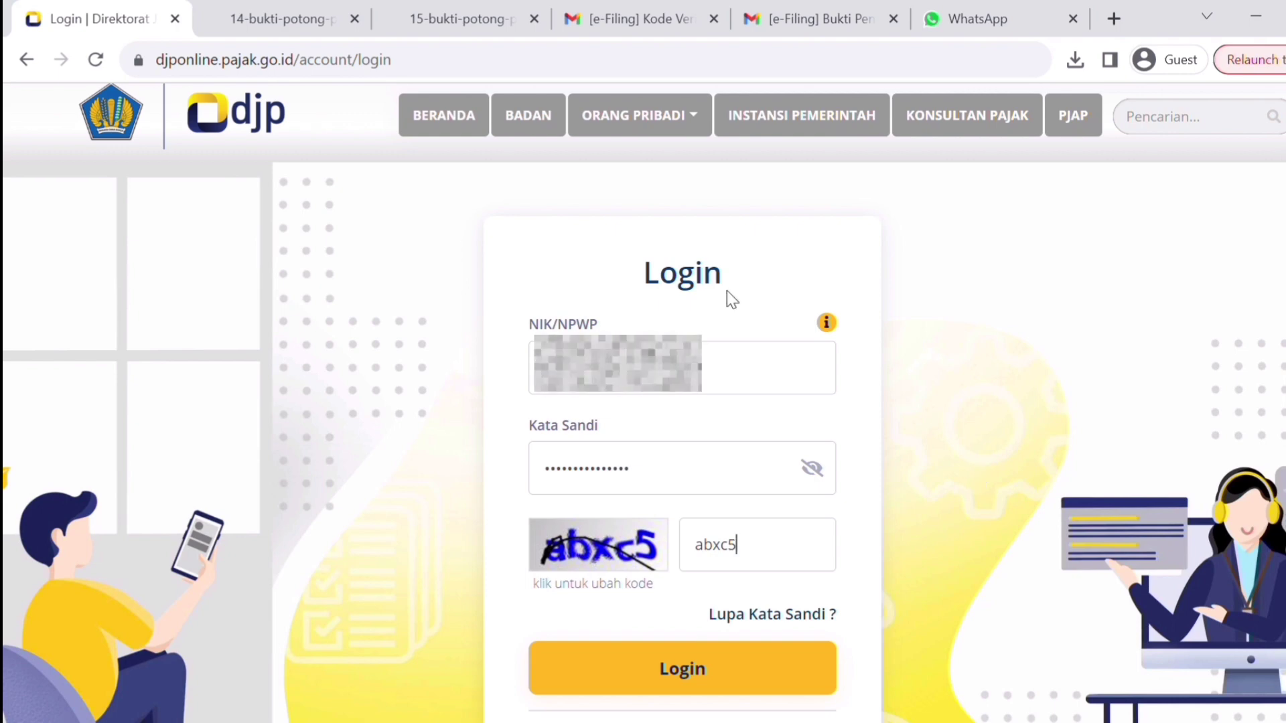
{"action": "left_click", "coordinate": [248, 3]}
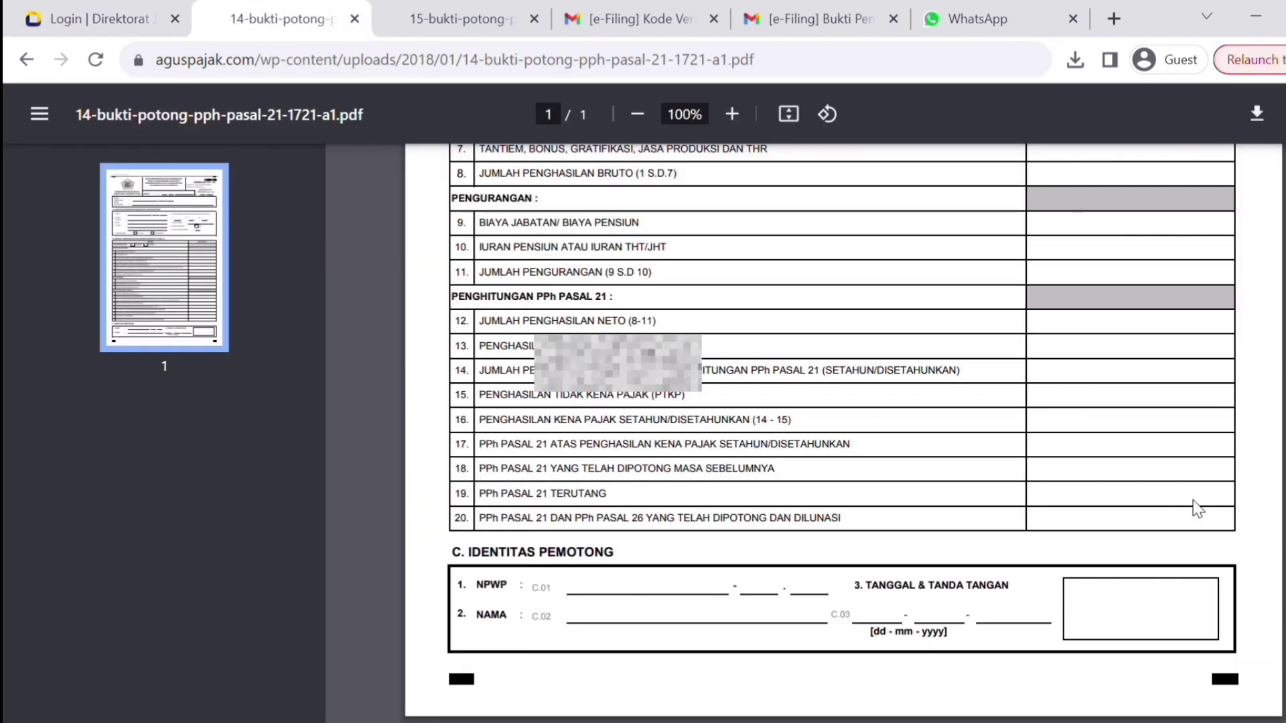
{"action": "left_click", "coordinate": [471, 16]}
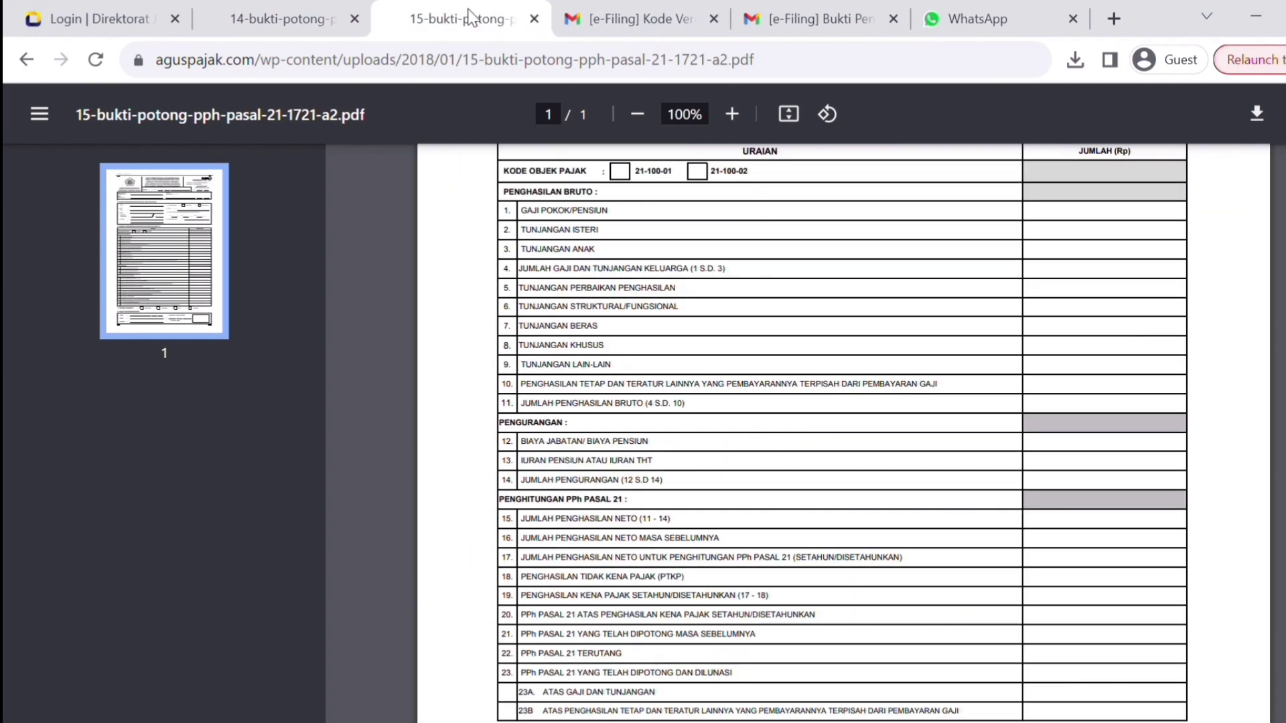
{"action": "scroll", "coordinate": [844, 429], "scroll_direction": "up", "scroll_amount": 6}
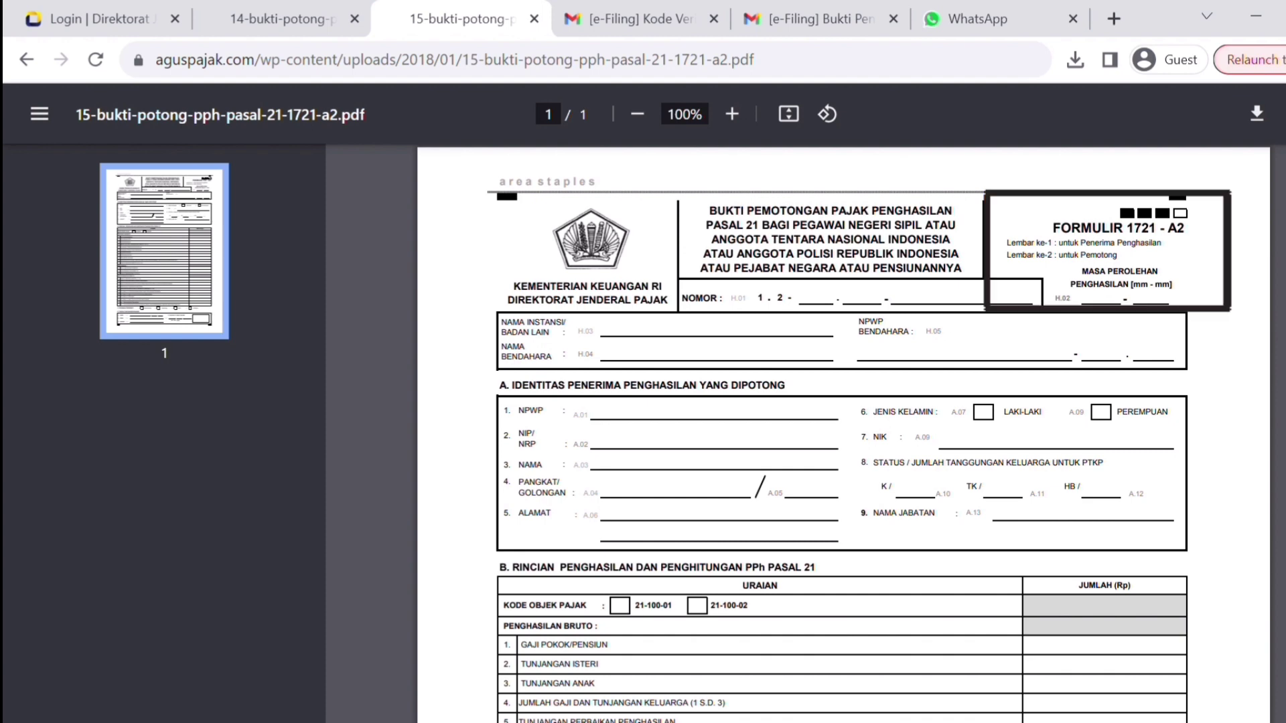
{"action": "left_click", "coordinate": [55, 9]}
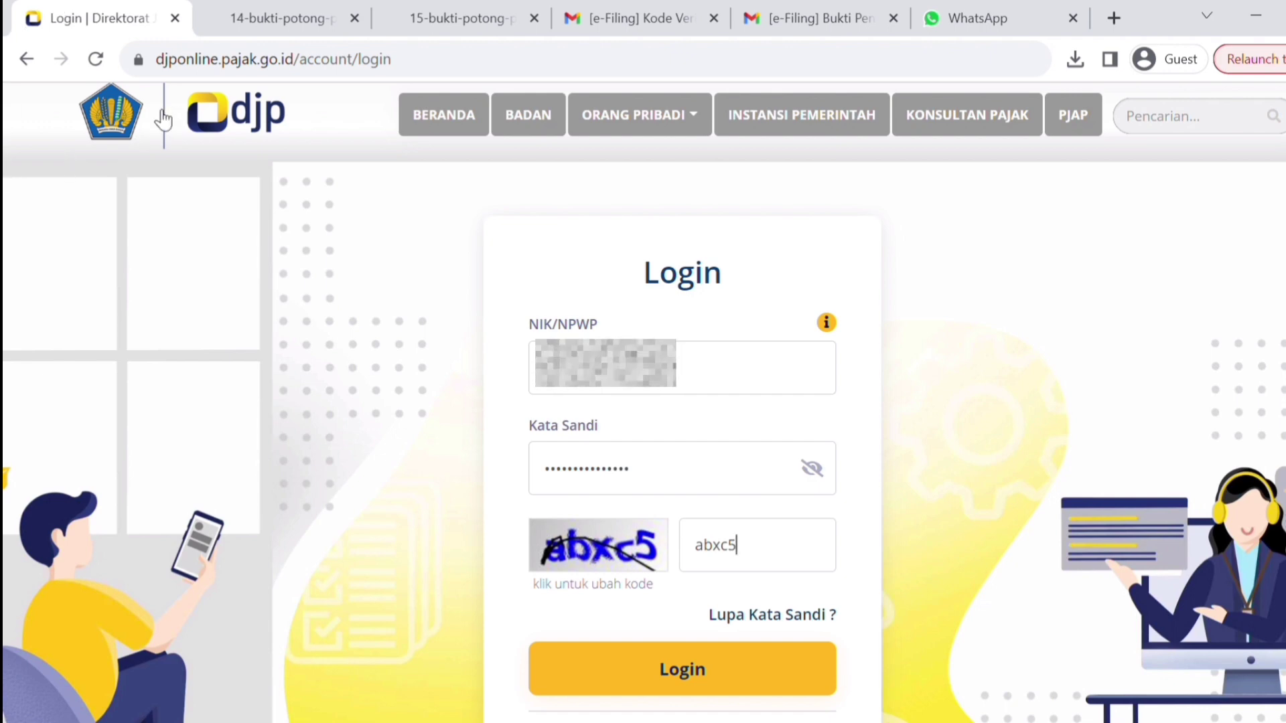
- Log in to the DJP Online tax account to reach its Informasi page
{"action": "left_click", "coordinate": [687, 667]}
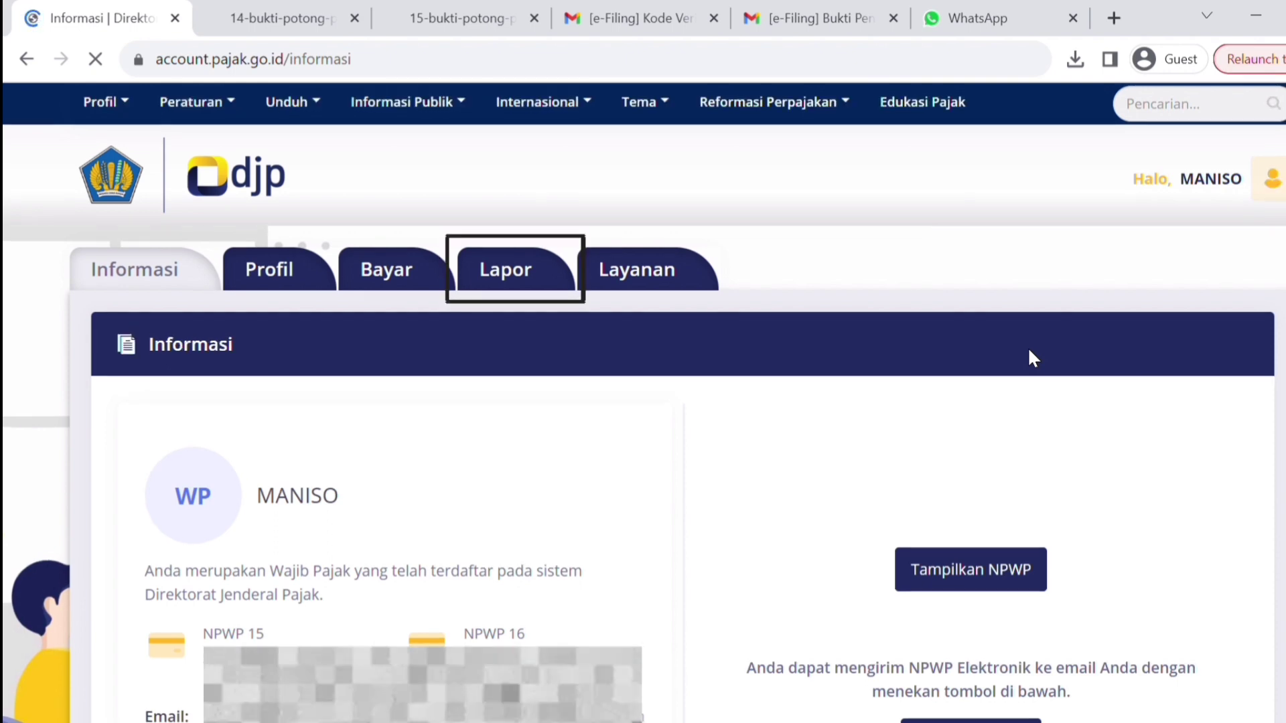
- Go to the Lapor section and launch the e-Filing service to see the SPT archive
{"action": "left_click", "coordinate": [501, 271]}
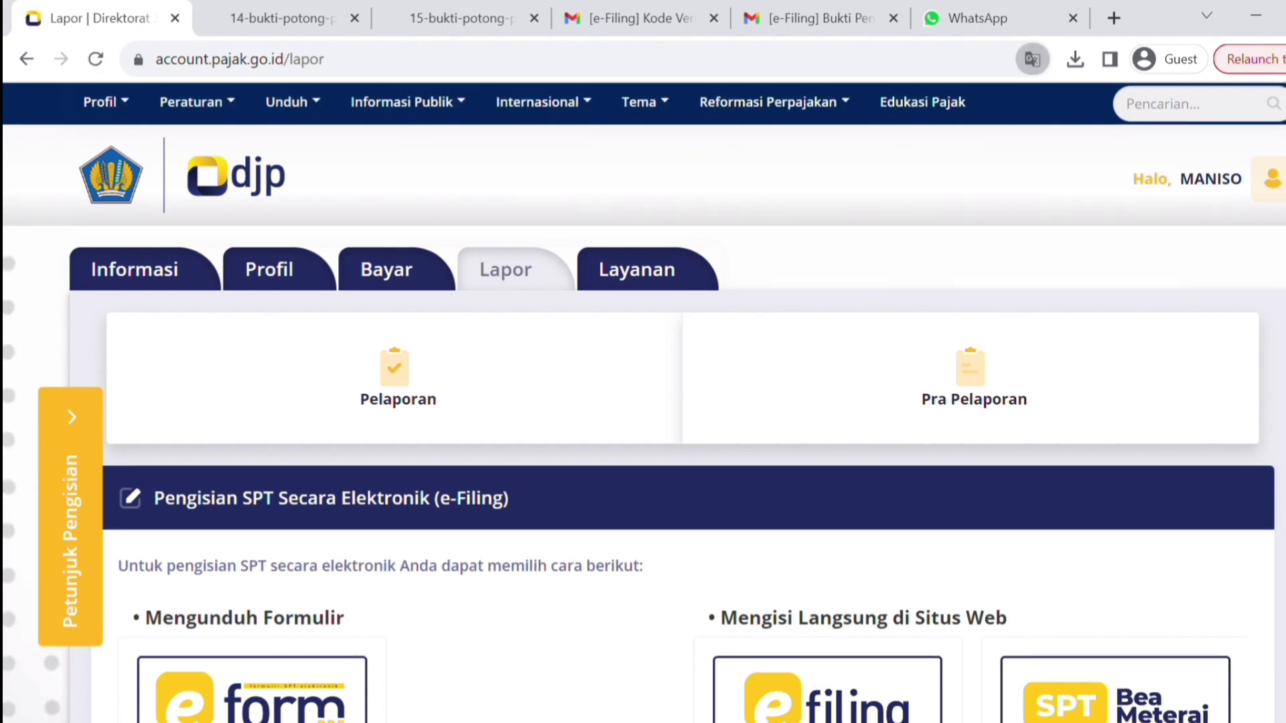
{"action": "scroll", "coordinate": [706, 472], "scroll_direction": "down", "scroll_amount": 3}
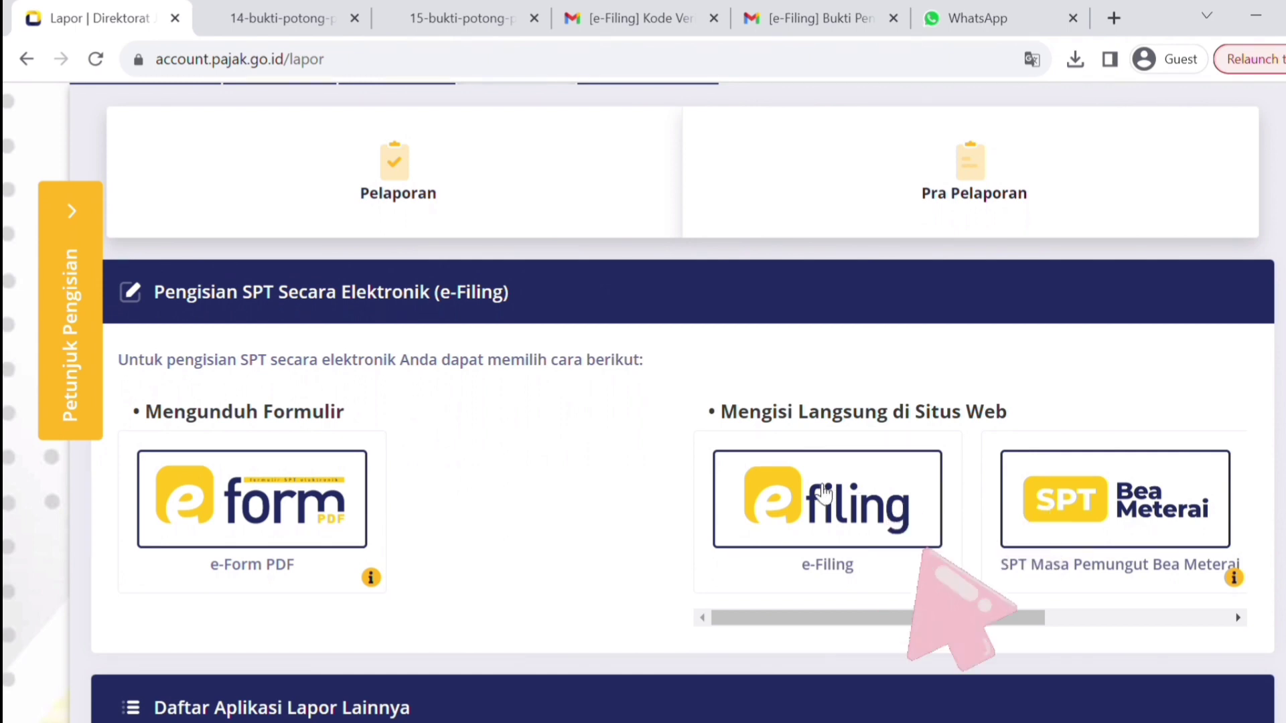
{"action": "left_click", "coordinate": [823, 493]}
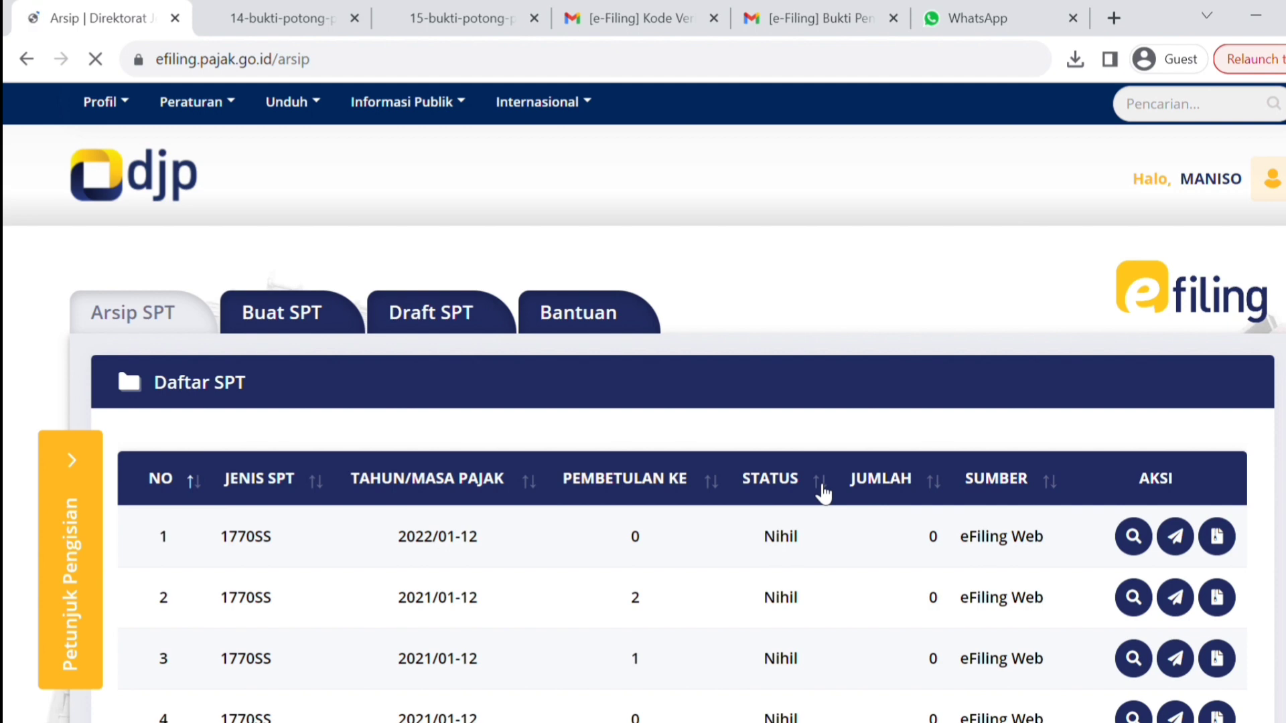
- Start a new SPT and answer Tidak to the business and separate-spouse-tax questions
{"action": "left_click", "coordinate": [282, 318]}
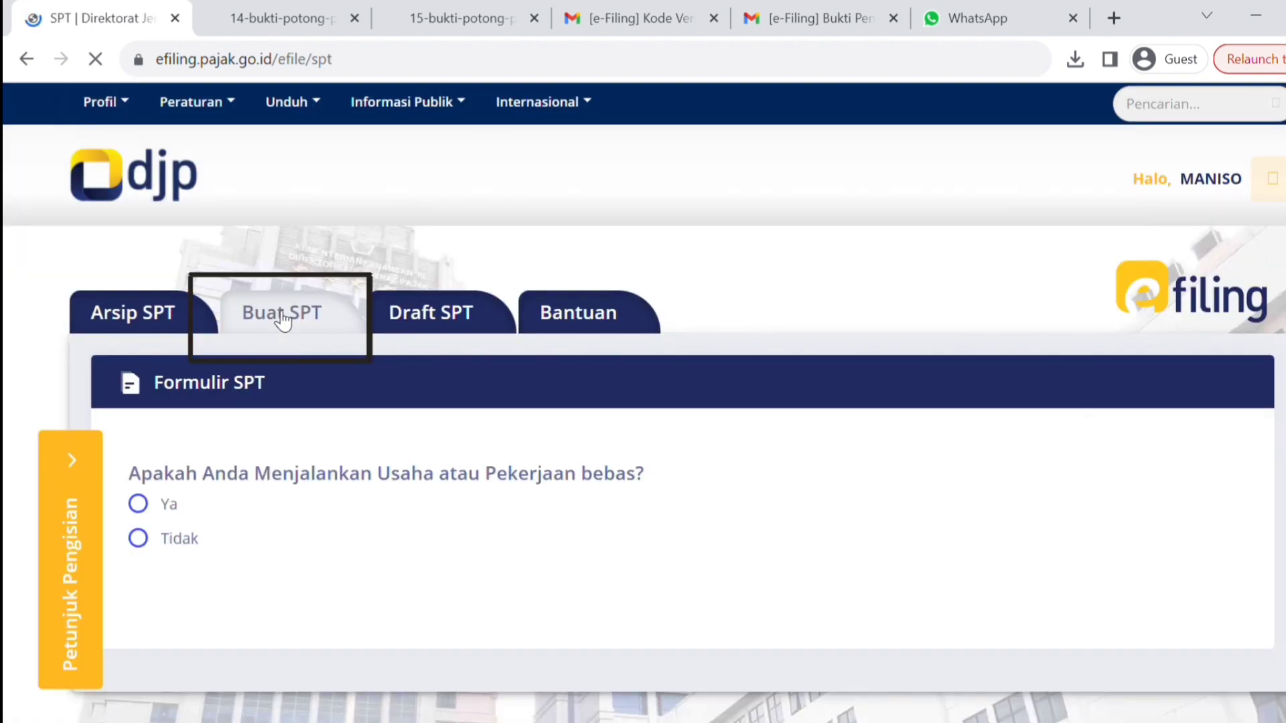
{"action": "scroll", "coordinate": [643, 402], "scroll_direction": "down", "scroll_amount": 2}
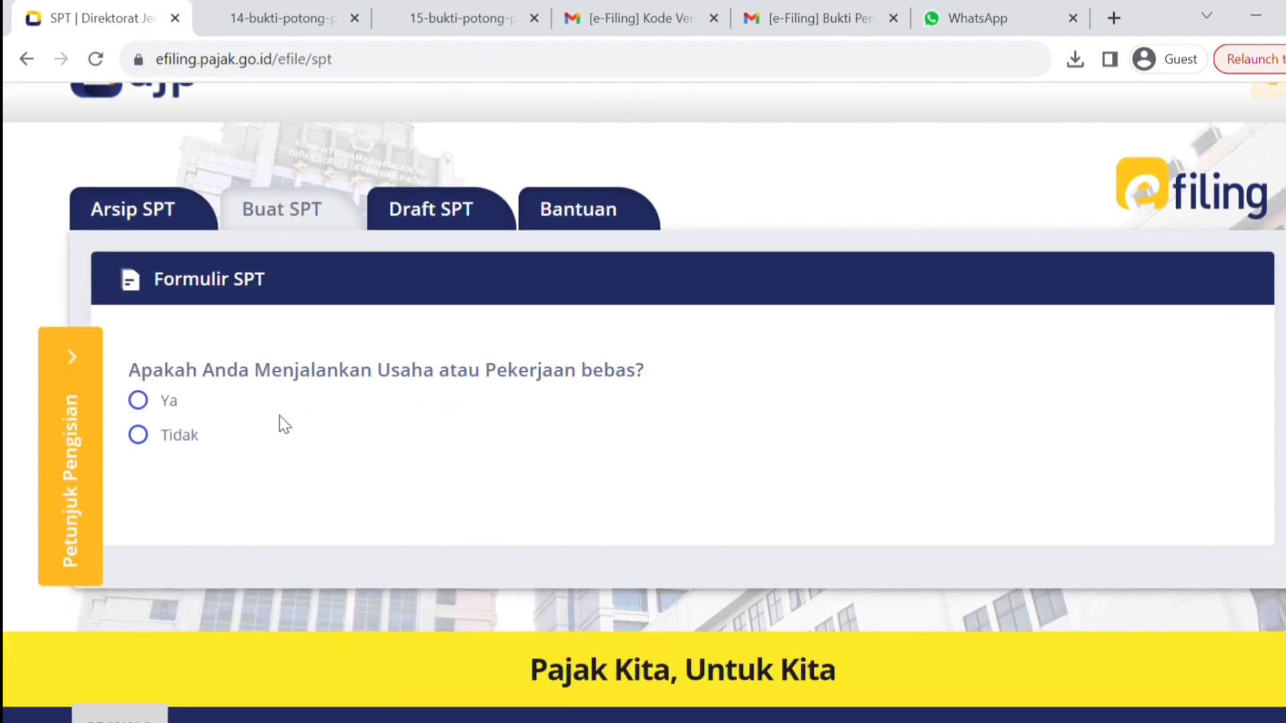
{"action": "left_click", "coordinate": [139, 436]}
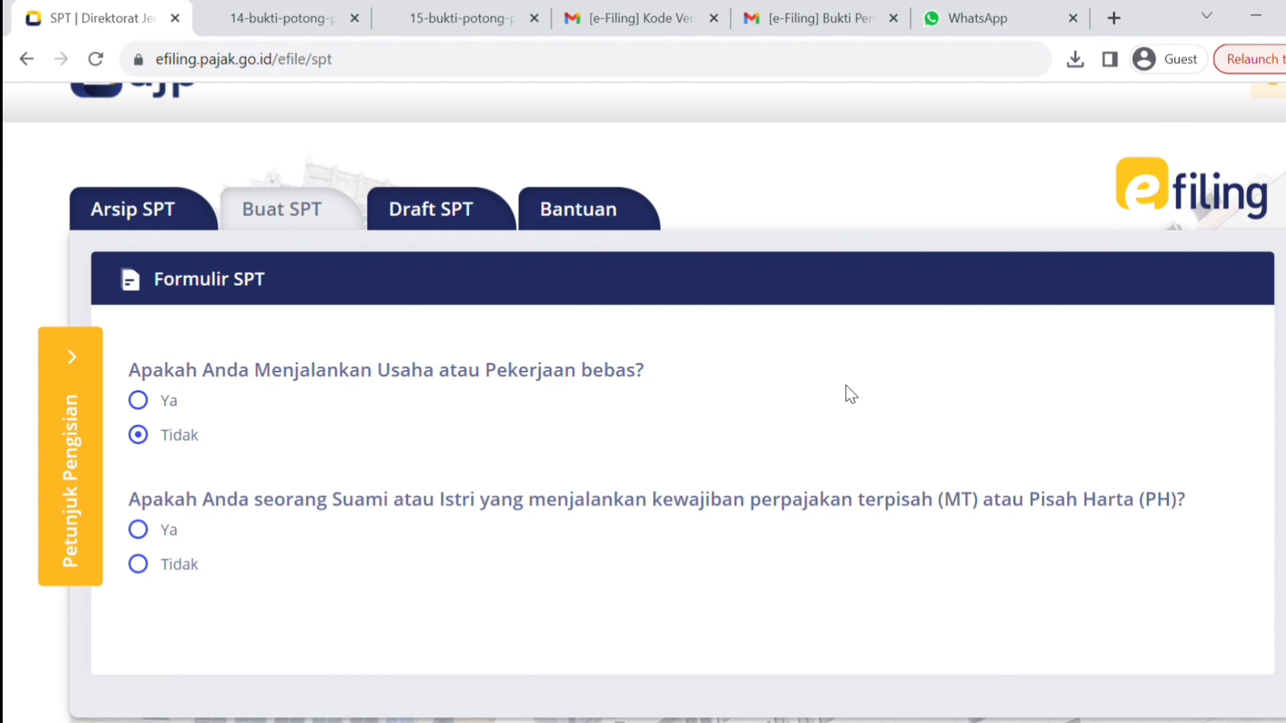
{"action": "left_click", "coordinate": [139, 565]}
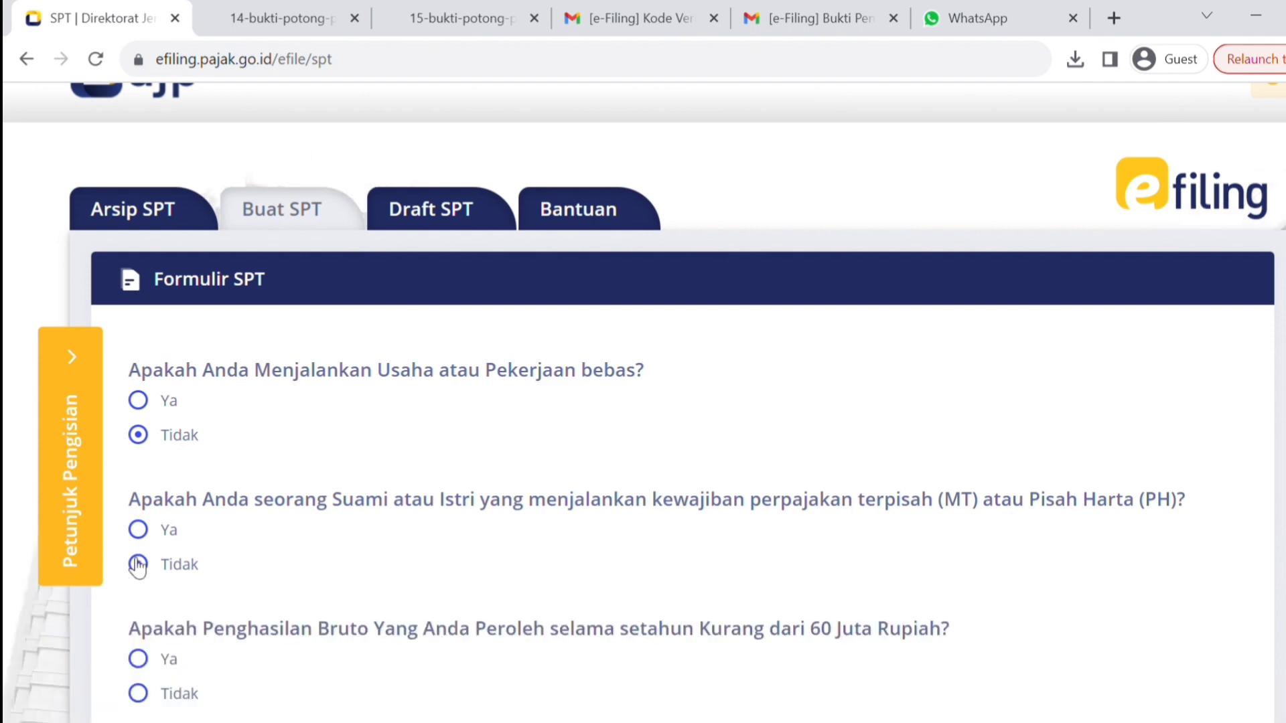
{"action": "scroll", "coordinate": [643, 402], "scroll_direction": "down", "scroll_amount": 3}
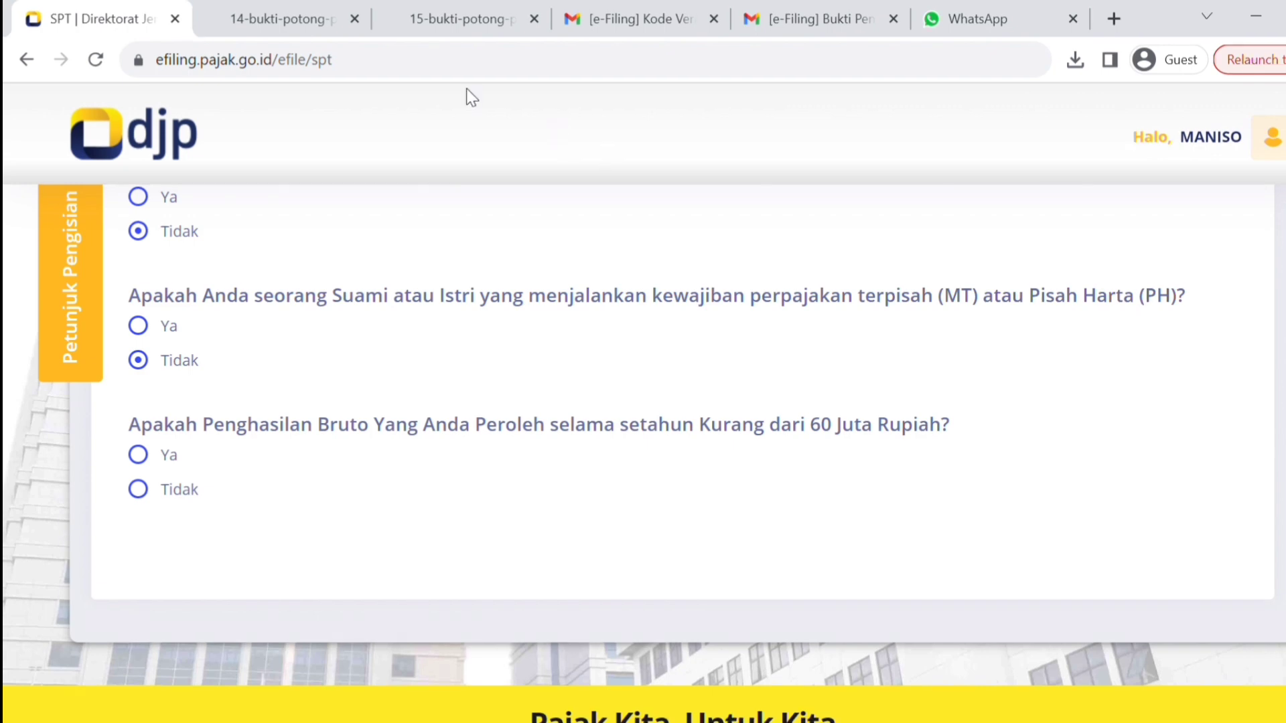
- After checking gross income on the 1721-A2 slip, answer Ya for under 60 million and open SPT 1770 SS
{"action": "left_click", "coordinate": [313, 29]}
{"action": "left_click", "coordinate": [460, 24]}
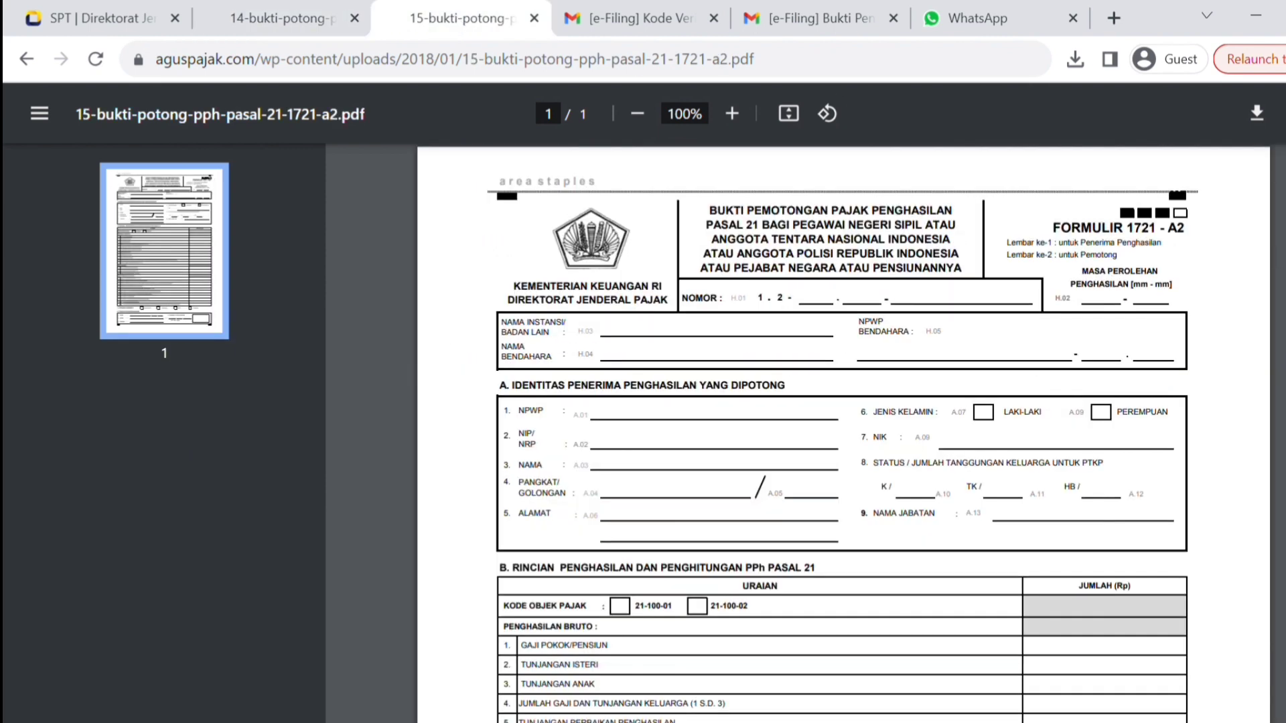
{"action": "scroll", "coordinate": [601, 647], "scroll_direction": "down", "scroll_amount": 3}
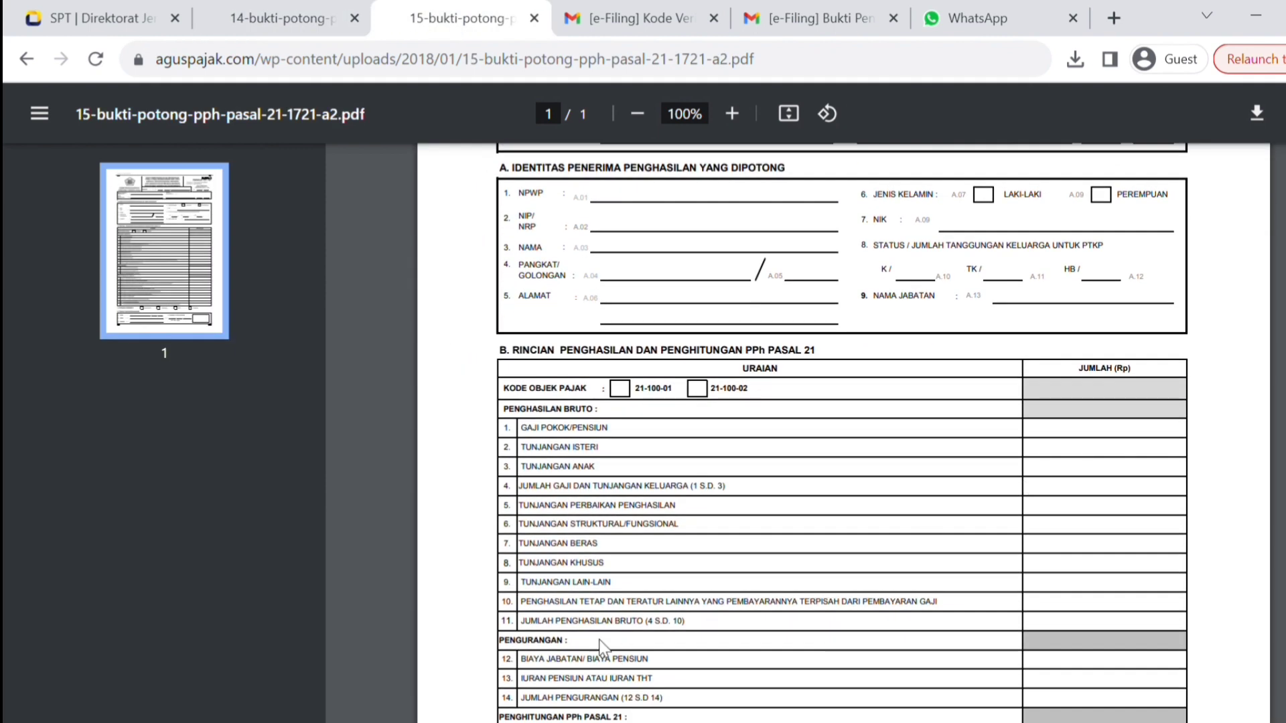
{"action": "double_click", "coordinate": [608, 638]}
{"action": "triple_click", "coordinate": [608, 637]}
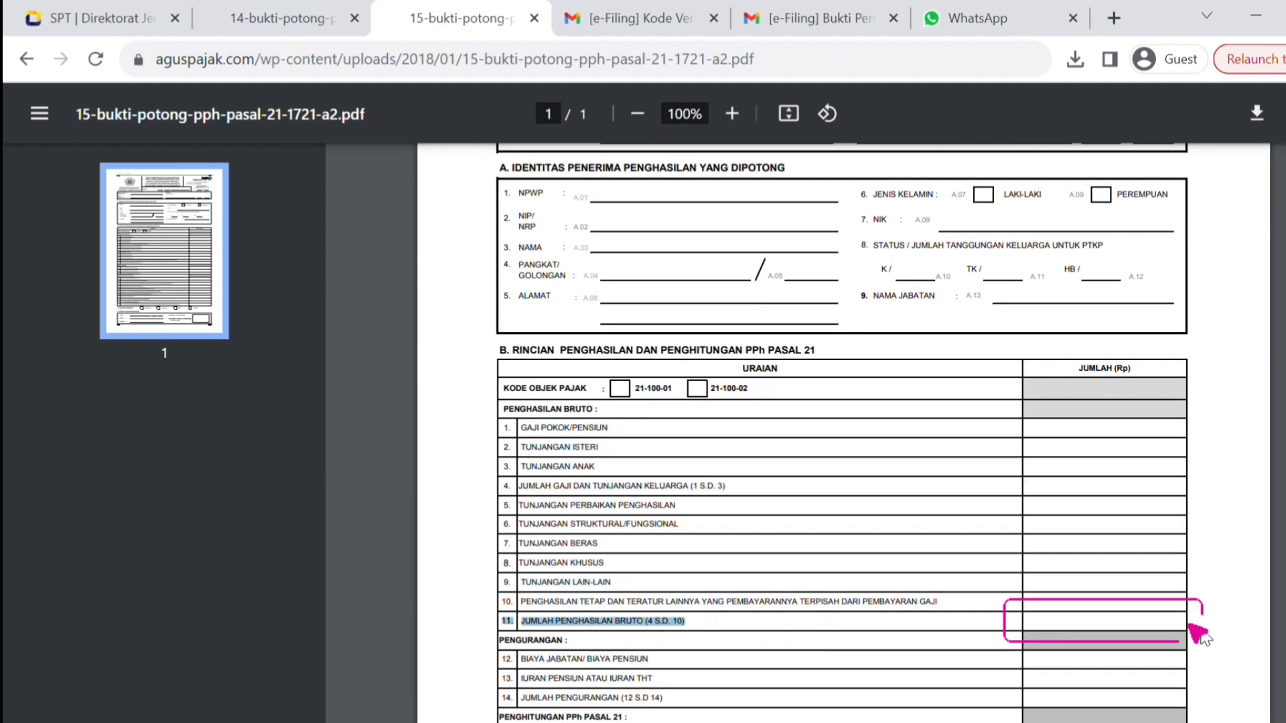
{"action": "left_click", "coordinate": [1074, 625]}
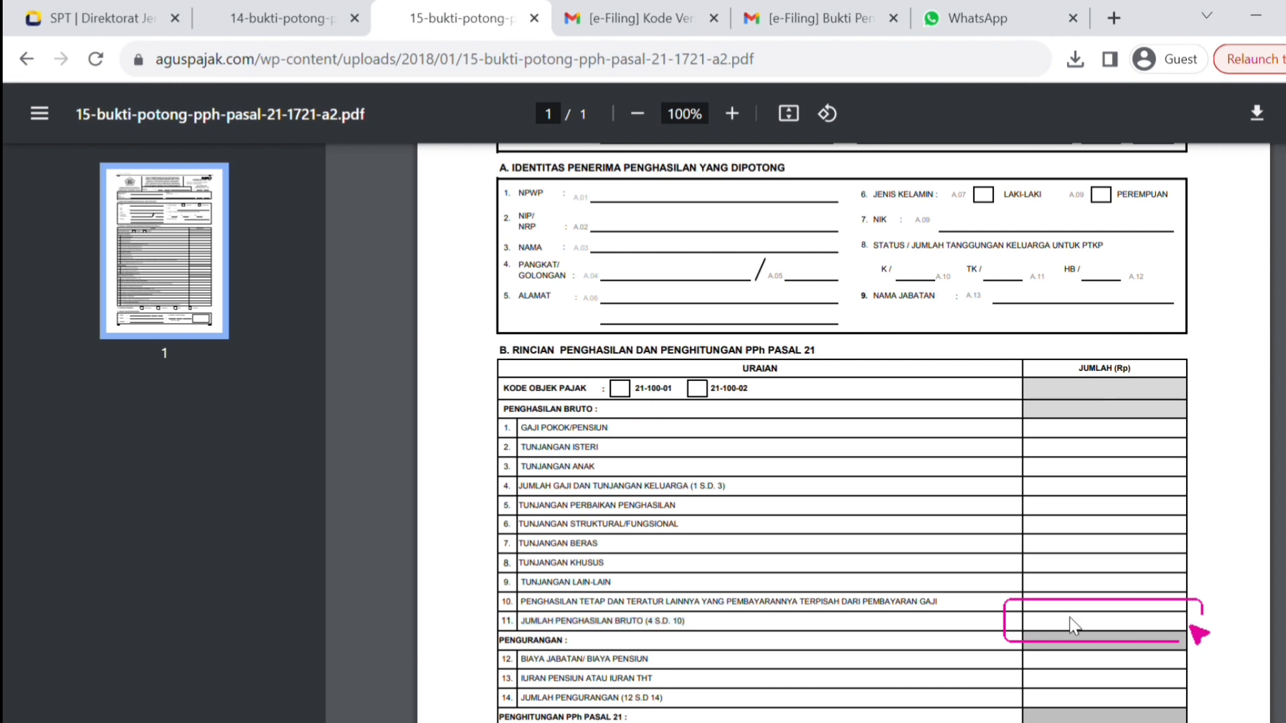
{"action": "left_click", "coordinate": [64, 18]}
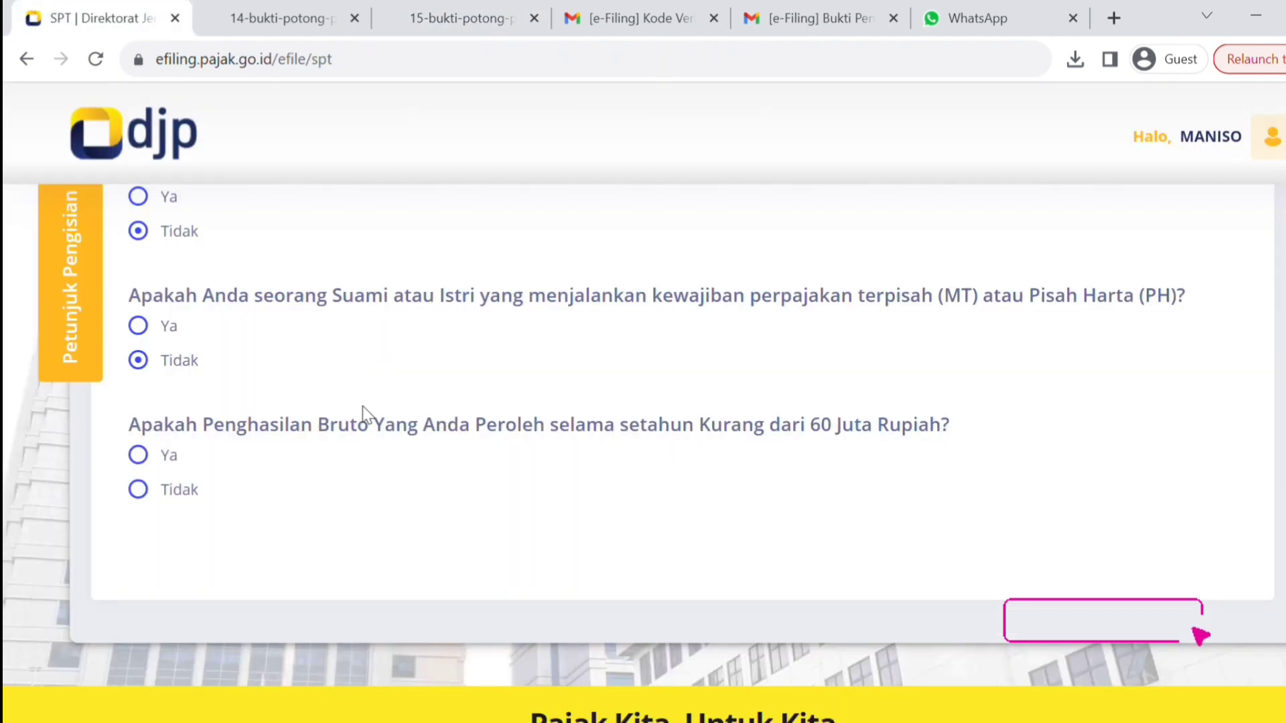
{"action": "left_click", "coordinate": [159, 467]}
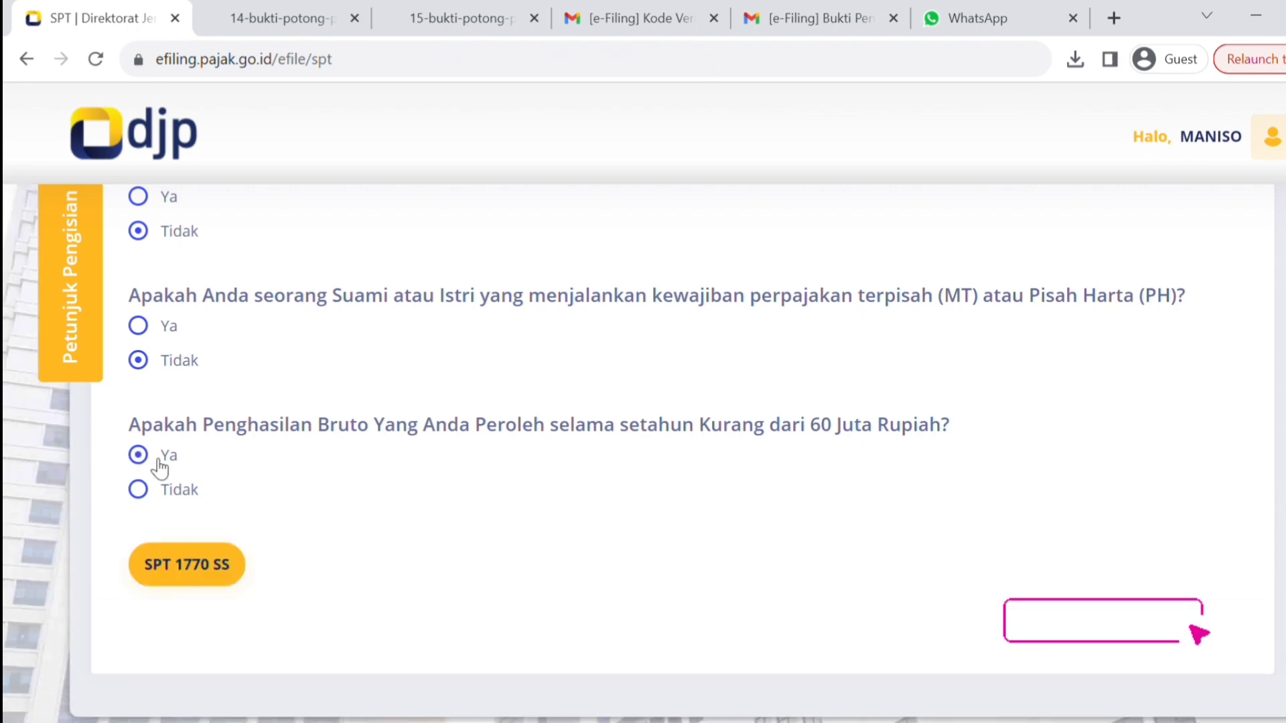
{"action": "left_click", "coordinate": [180, 580]}
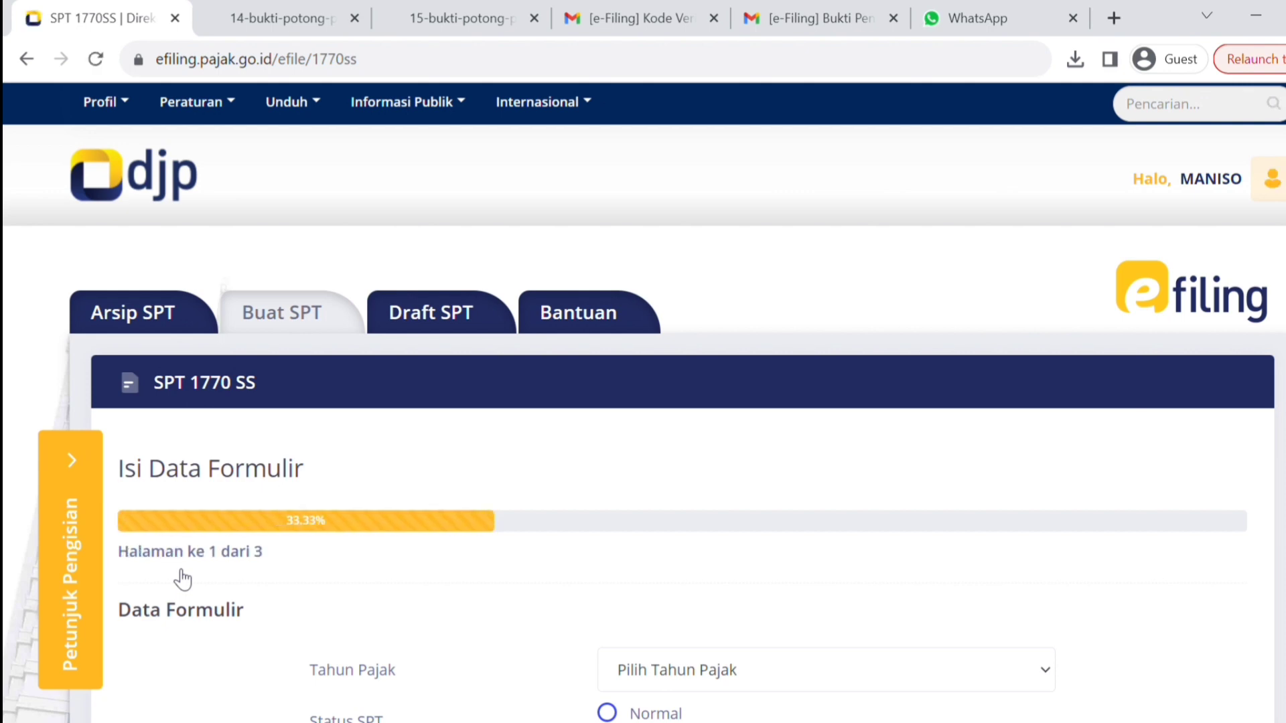
- Set tax year 2023 with Normal status and continue to page 2 of the form
{"action": "scroll", "coordinate": [1019, 436], "scroll_direction": "down", "scroll_amount": 3}
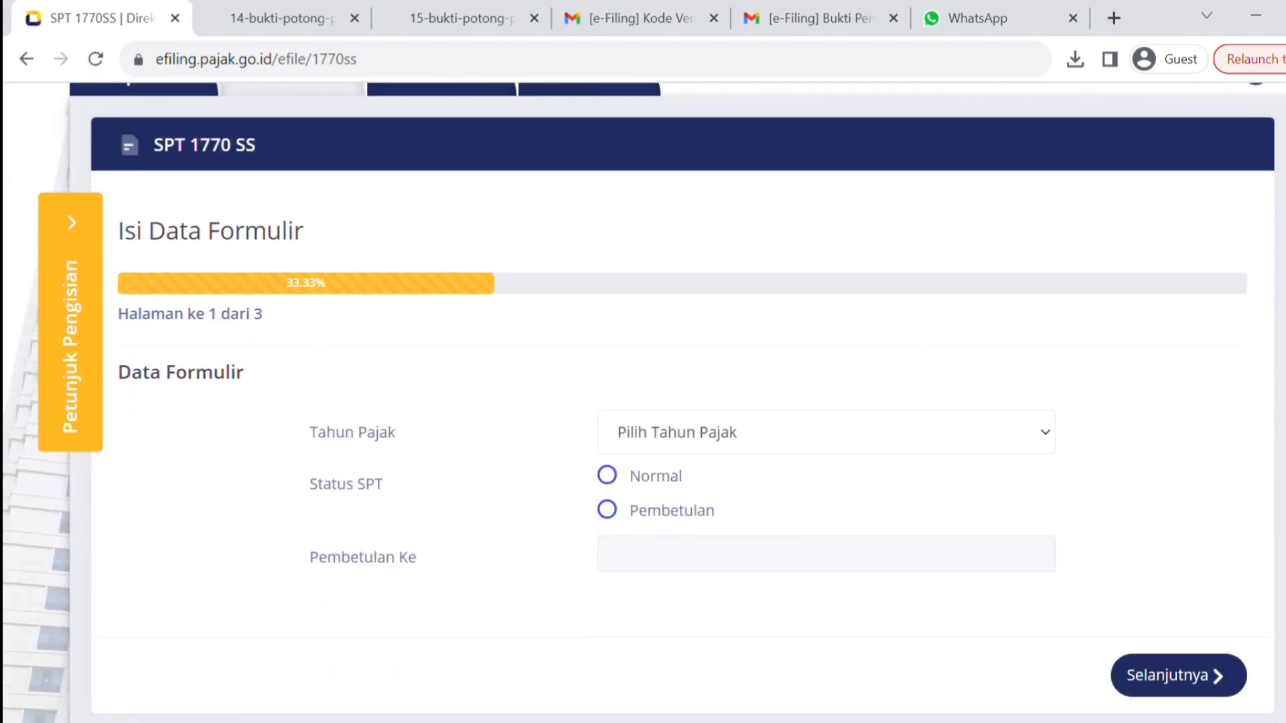
{"action": "left_click", "coordinate": [769, 489]}
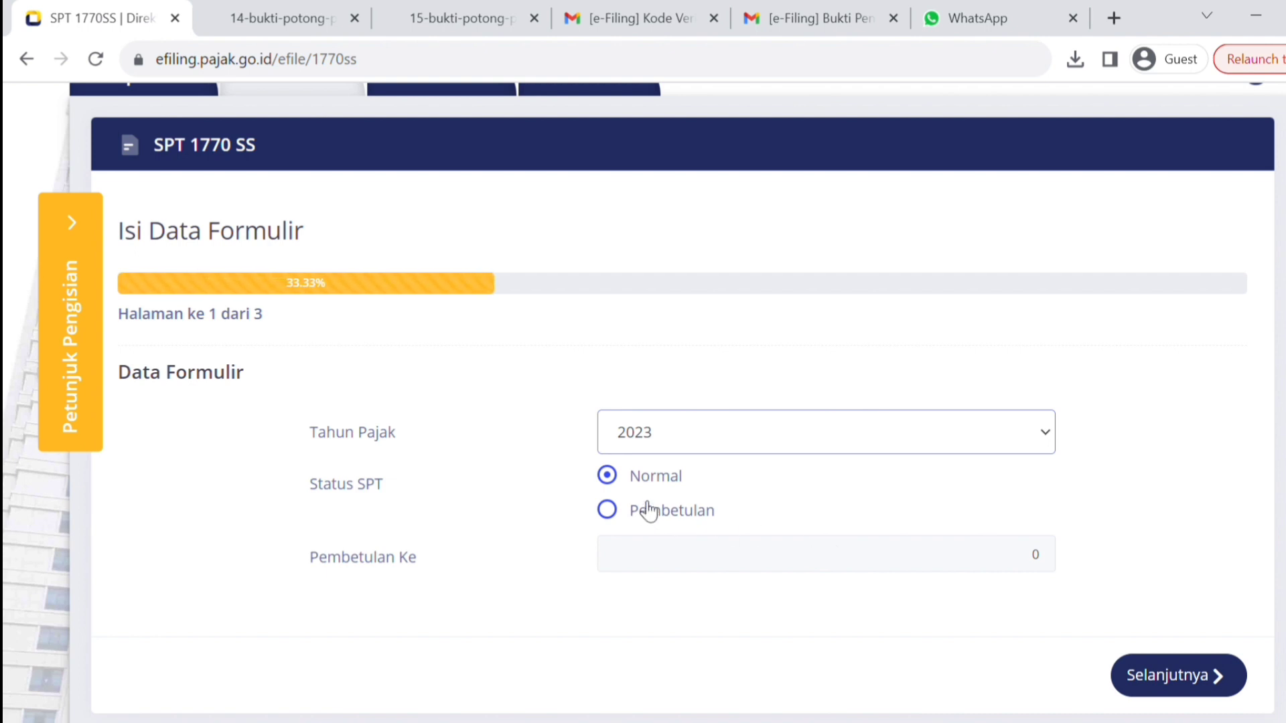
{"action": "left_click", "coordinate": [1182, 687]}
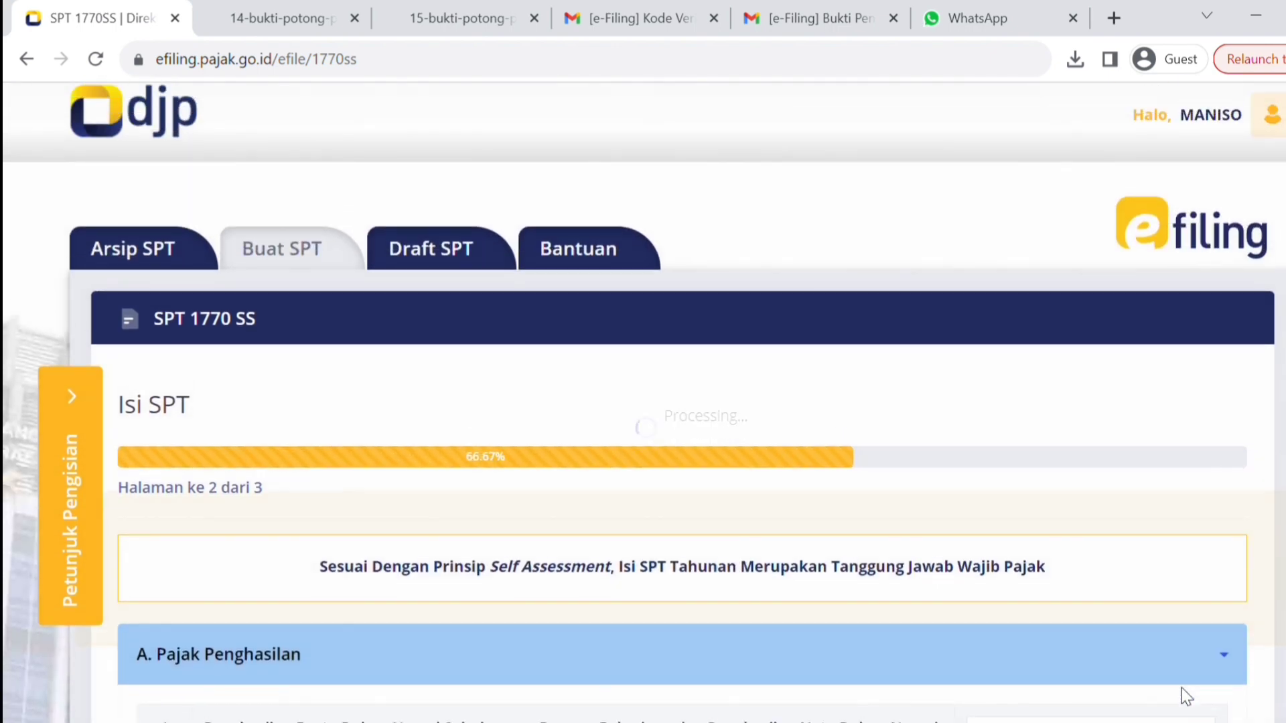
- Enter Penghasilan Bruto 50.000.000, taken from row 11 of the bukti potong slip
{"action": "scroll", "coordinate": [643, 402], "scroll_direction": "down", "scroll_amount": 7}
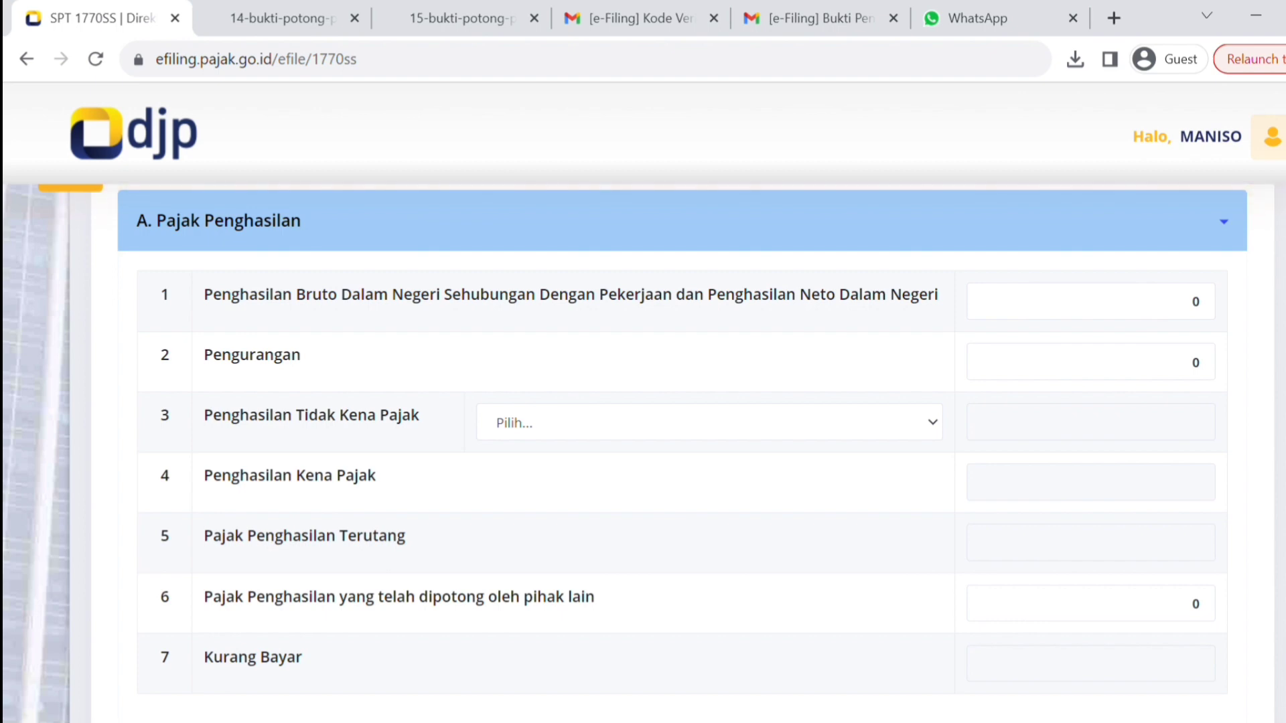
{"action": "left_click", "coordinate": [459, 19]}
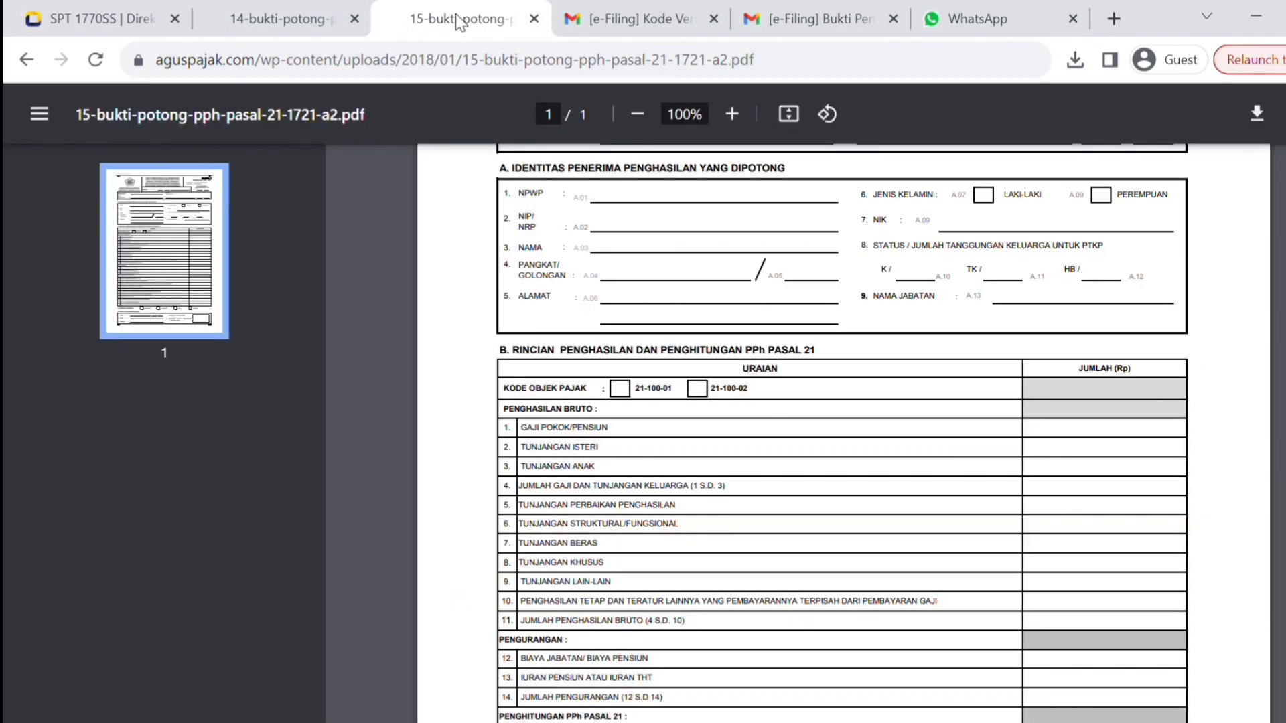
{"action": "double_click", "coordinate": [570, 628]}
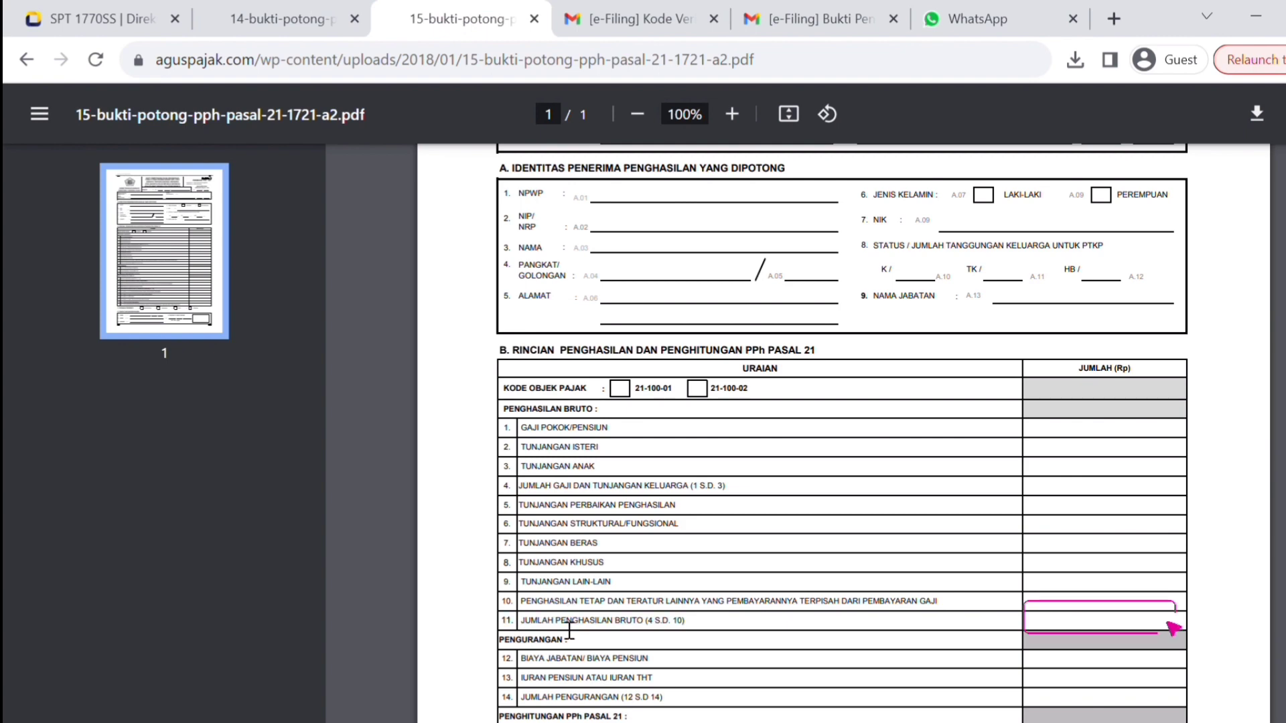
{"action": "triple_click", "coordinate": [569, 628]}
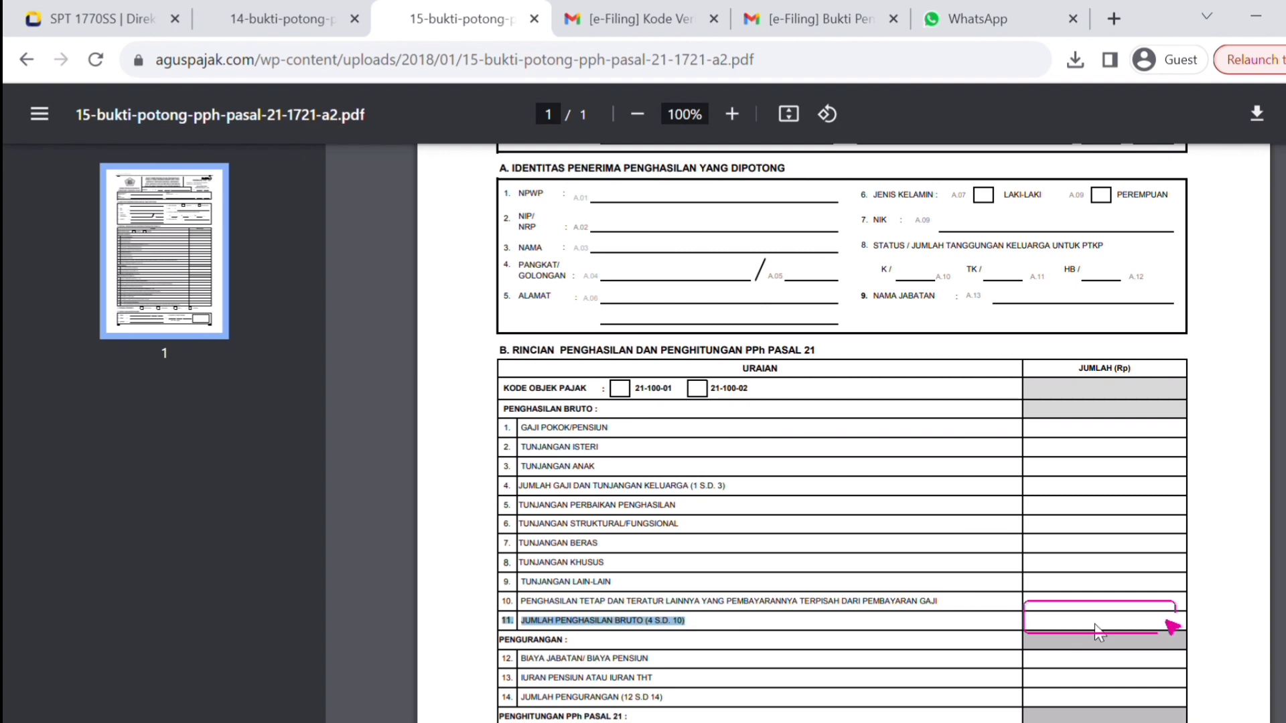
{"action": "left_click", "coordinate": [57, 17]}
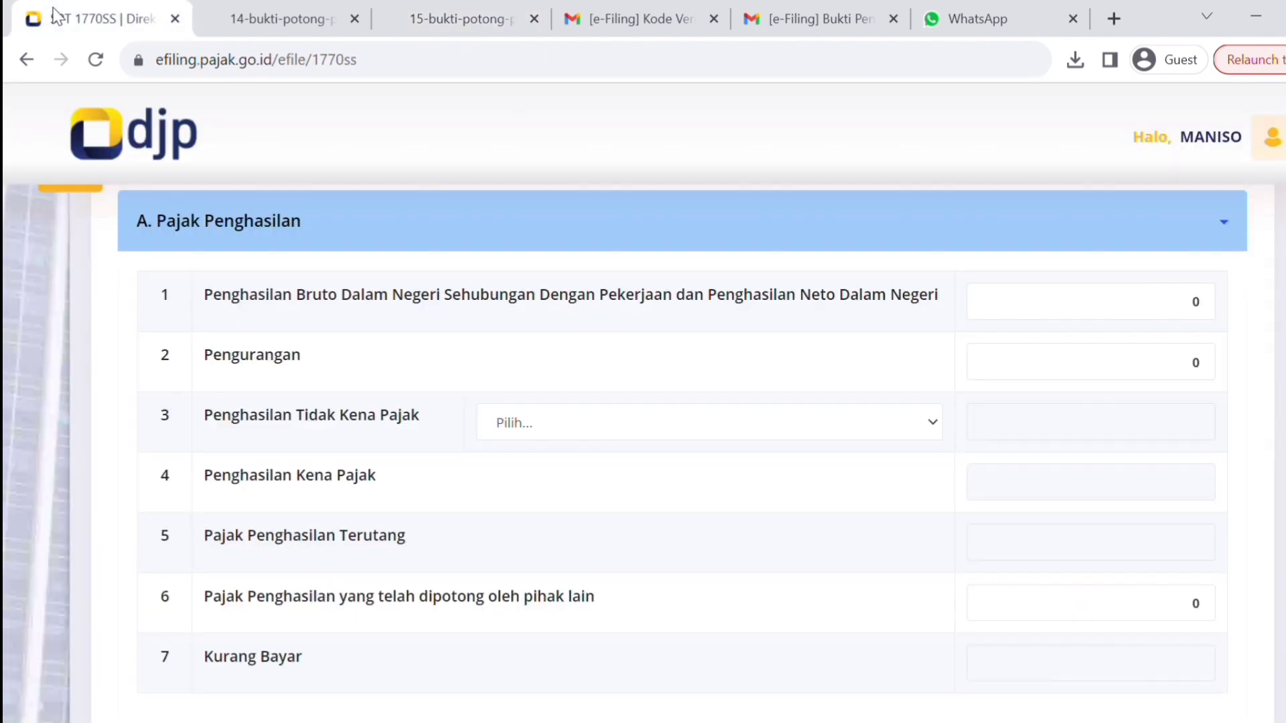
{"action": "left_click", "coordinate": [1165, 313]}
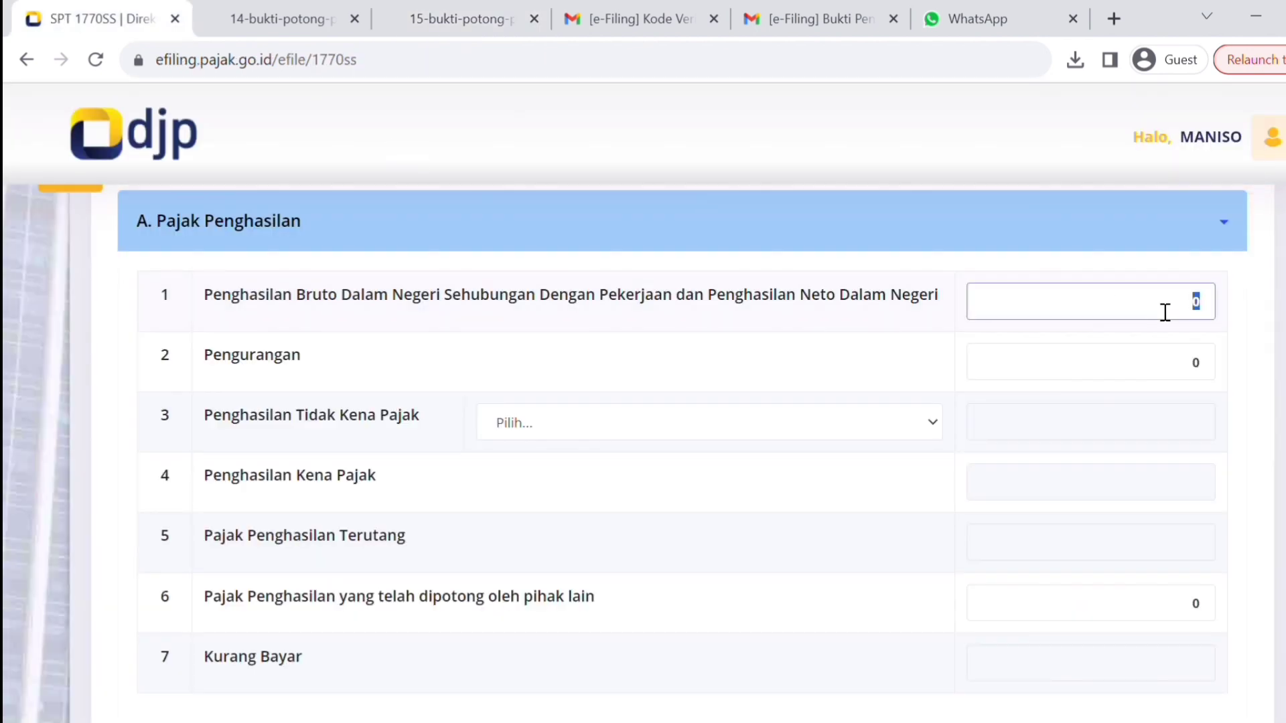
{"action": "type", "text": "50.000.000"}
- Read the row 14 total deductions on the bukti potong slip and go to the Pengurangan field
{"action": "left_click", "coordinate": [509, 18]}
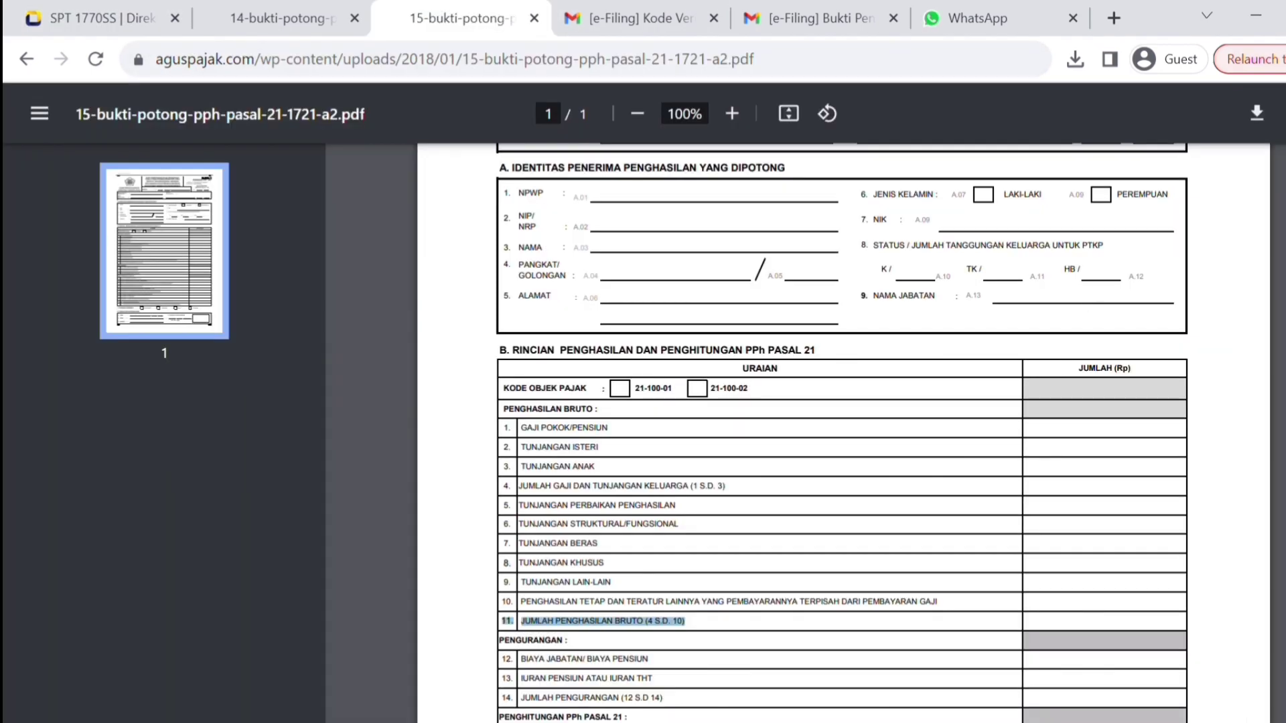
{"action": "scroll", "coordinate": [697, 440], "scroll_direction": "down", "scroll_amount": 3}
{"action": "double_click", "coordinate": [573, 503]}
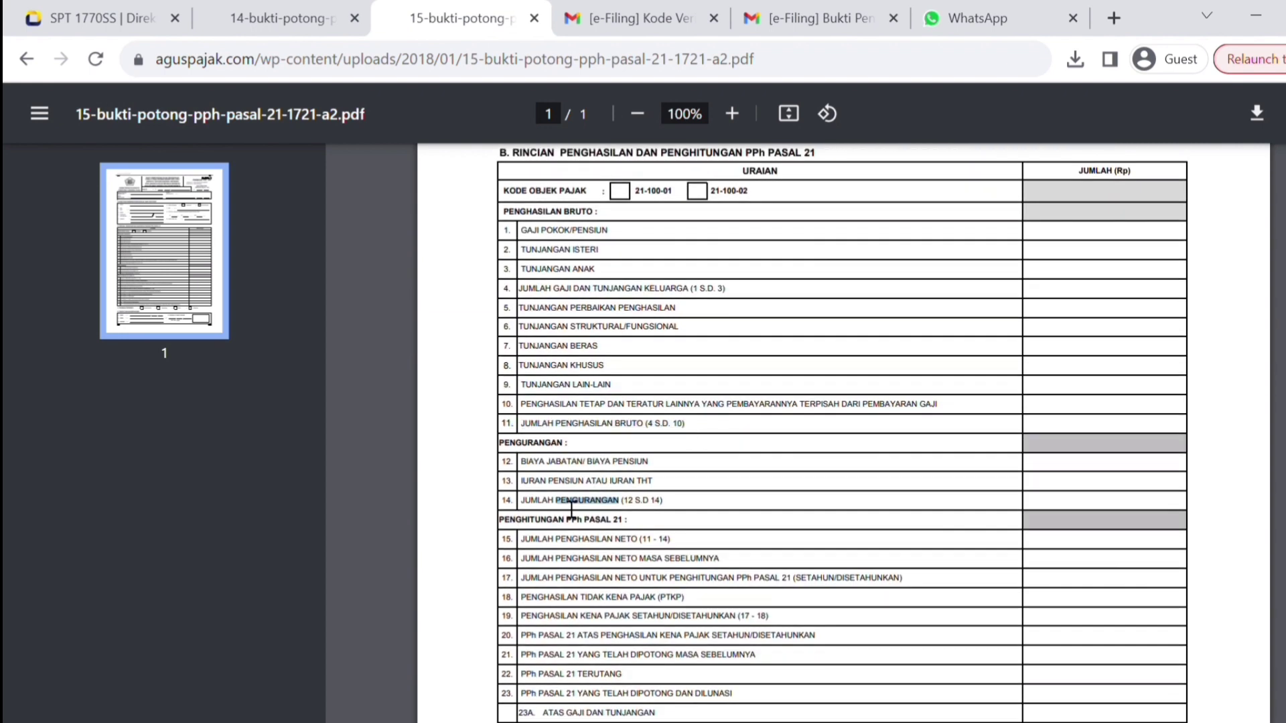
{"action": "triple_click", "coordinate": [572, 504]}
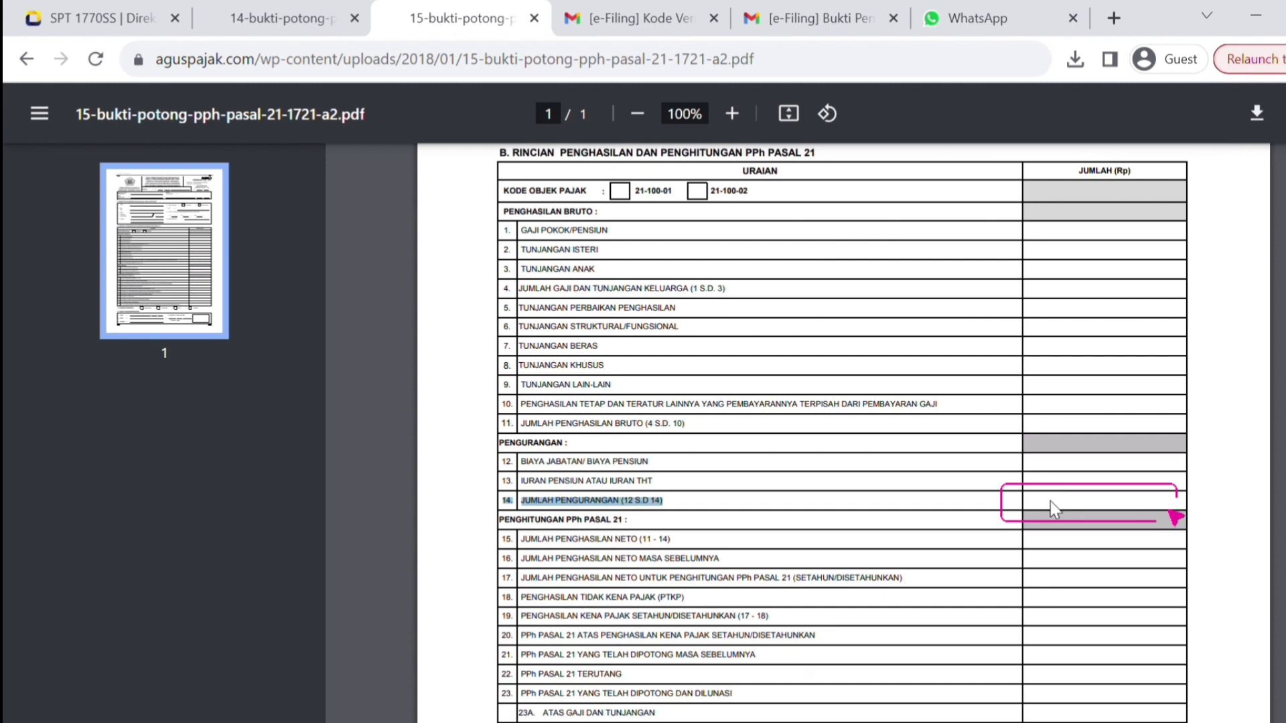
{"action": "left_click", "coordinate": [64, 16]}
{"action": "left_click", "coordinate": [1179, 378]}
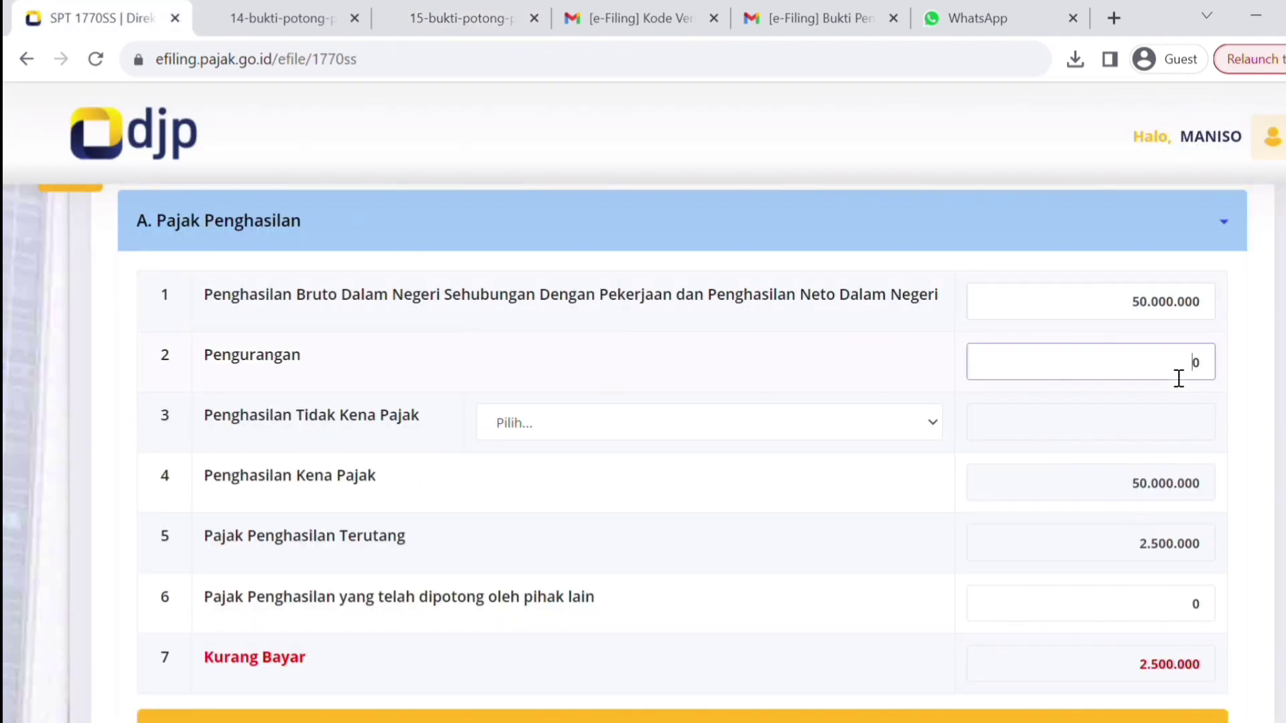
- Enter Pengurangan 2.800.000 and set PTKP to K/2 Kawin Tanggungan 2 Orang (67.500.000)
{"action": "double_click", "coordinate": [1179, 378]}
{"action": "type", "text": "2.800.000"}
{"action": "key", "text": "Tab"}
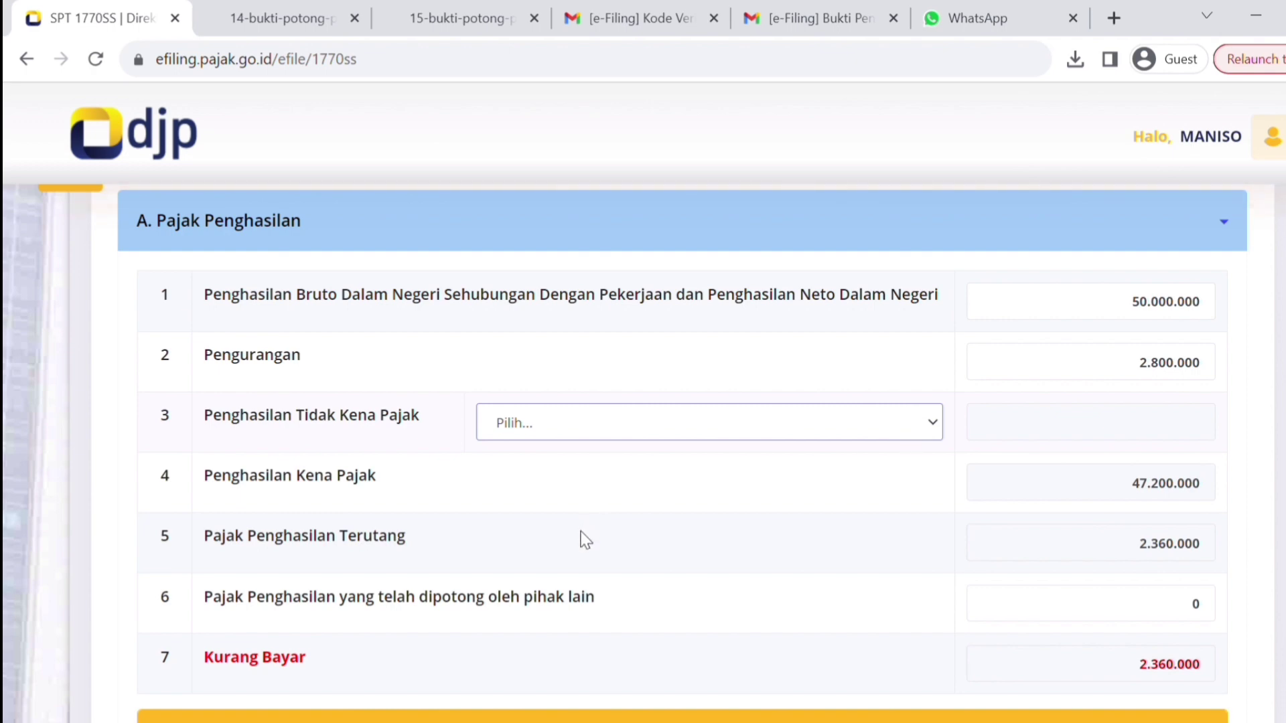
{"action": "left_click", "coordinate": [536, 581]}
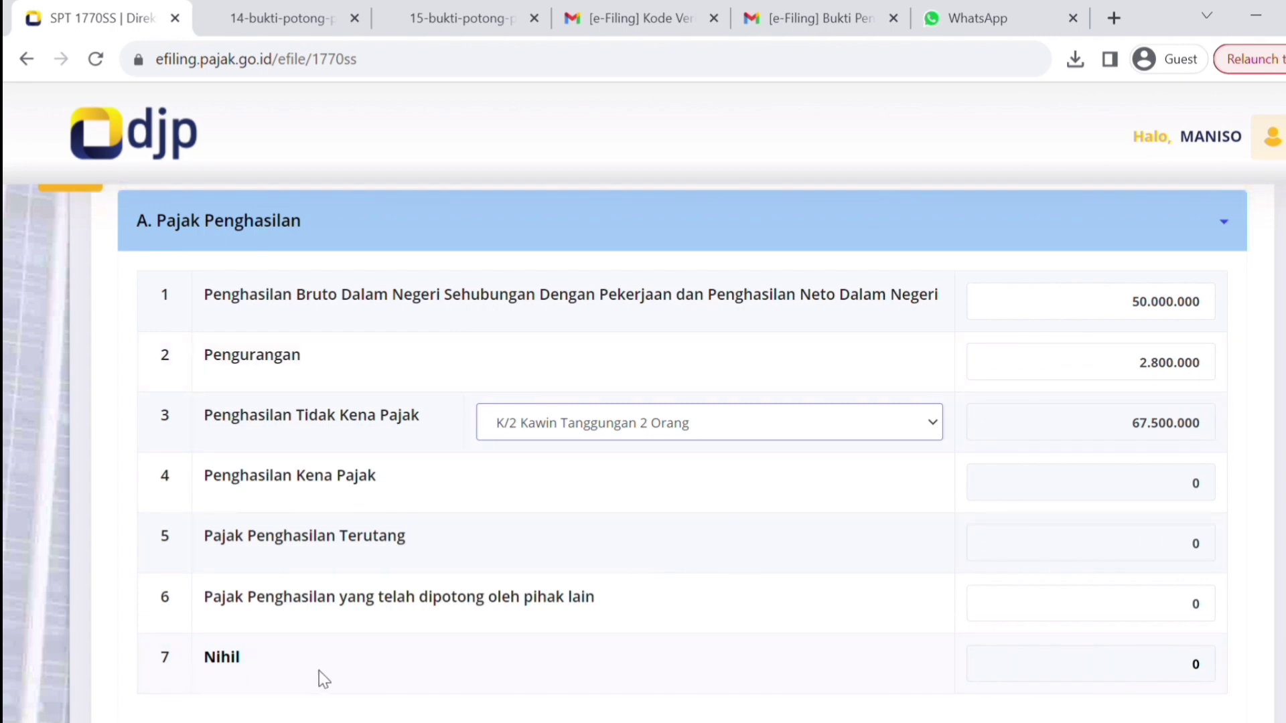
- Check row 22, PPh Pasal 21 terutang, on the bukti potong slip
{"action": "key", "text": "ctrl+3"}
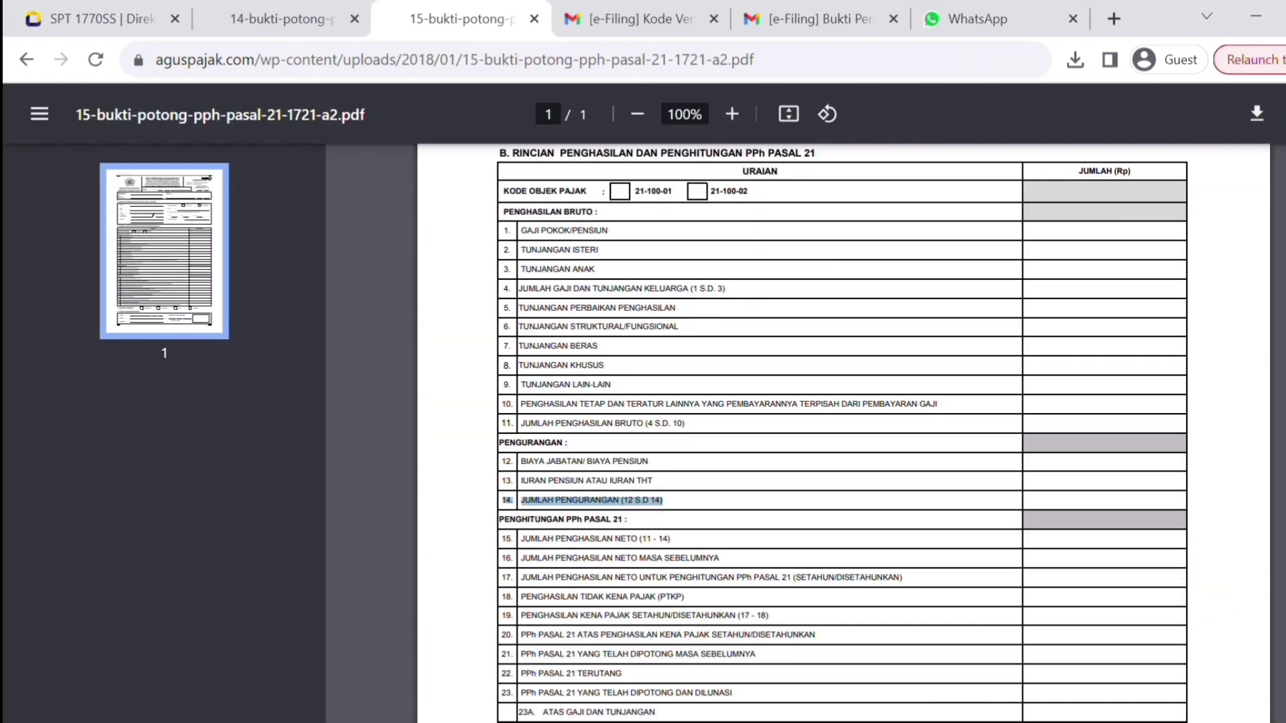
{"action": "scroll", "coordinate": [811, 540], "scroll_direction": "down", "scroll_amount": 2}
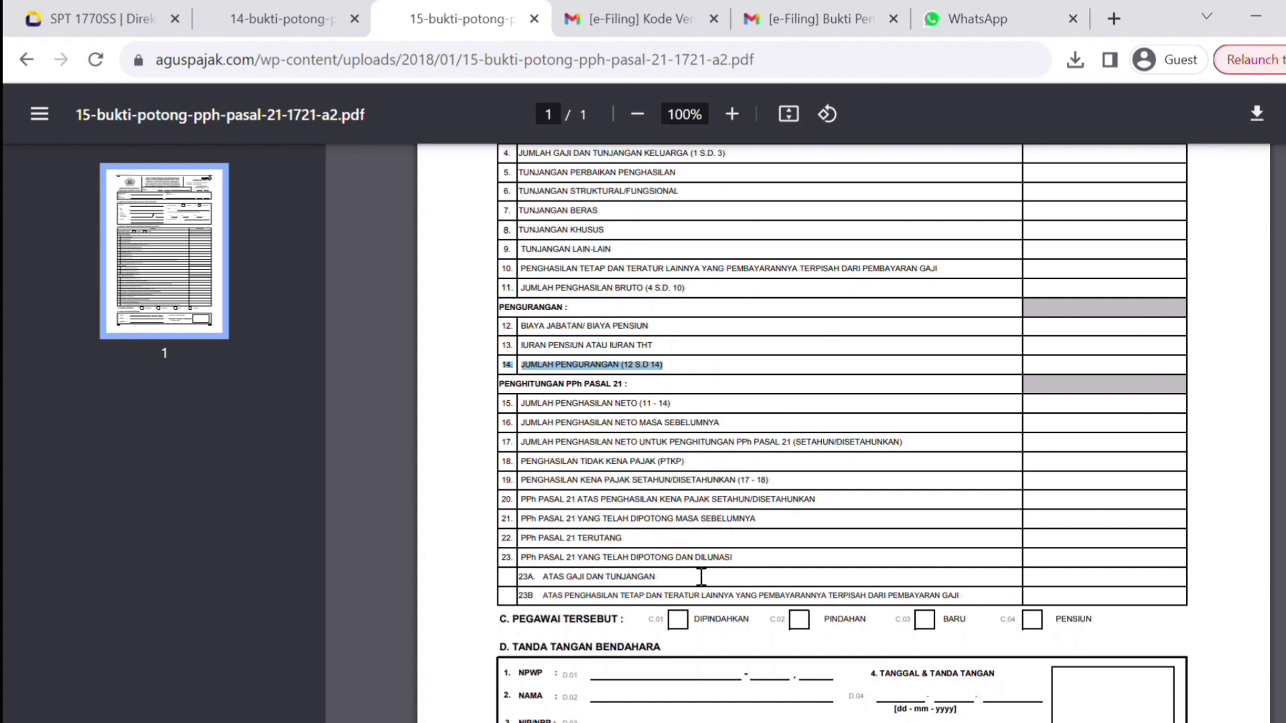
{"action": "double_click", "coordinate": [614, 548]}
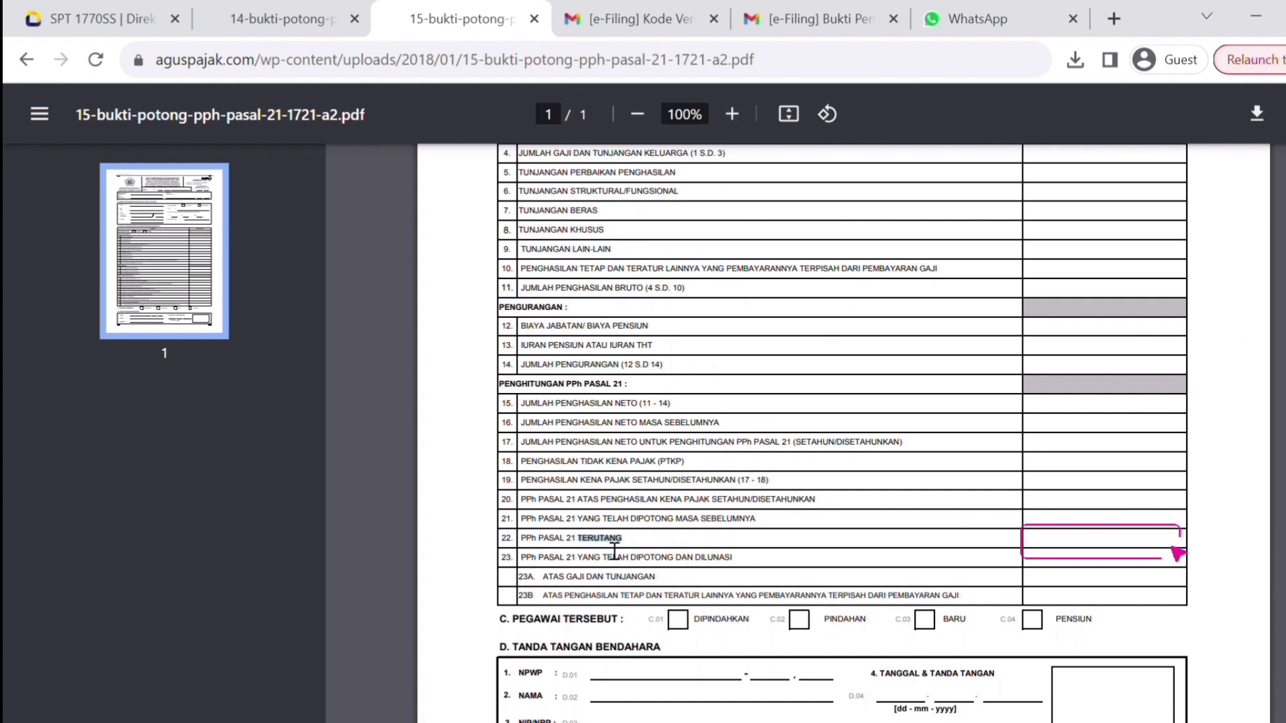
{"action": "triple_click", "coordinate": [614, 548]}
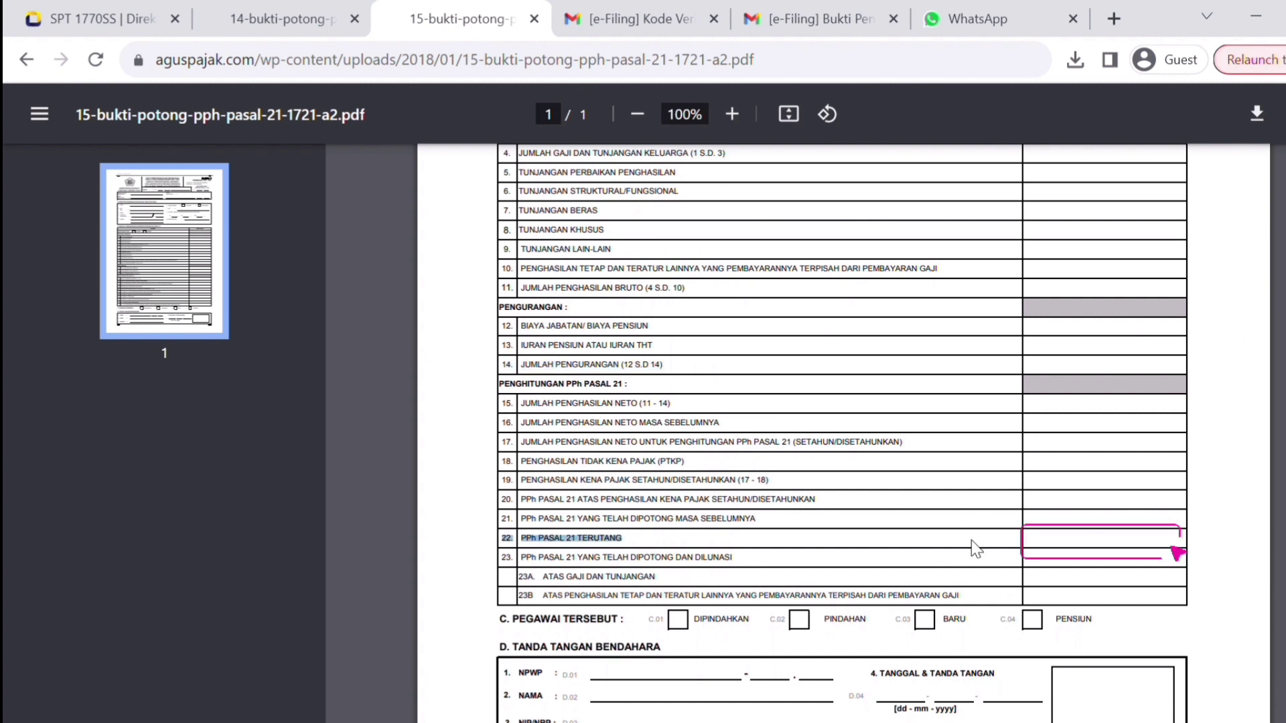
{"action": "left_click", "coordinate": [72, 6]}
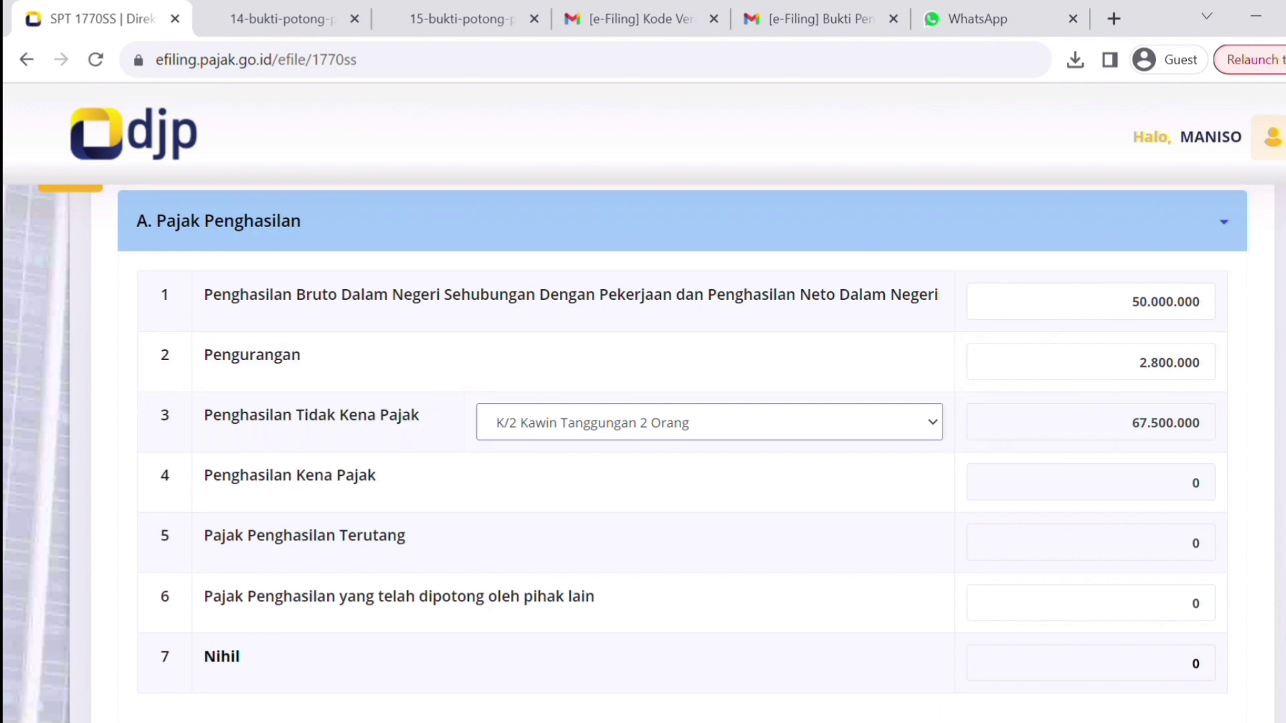
- Verify section B rows 8–10 (final-tax base, final tax, exempt income) stay 0, then continue to section C
{"action": "scroll", "coordinate": [1241, 370], "scroll_direction": "down", "scroll_amount": 6}
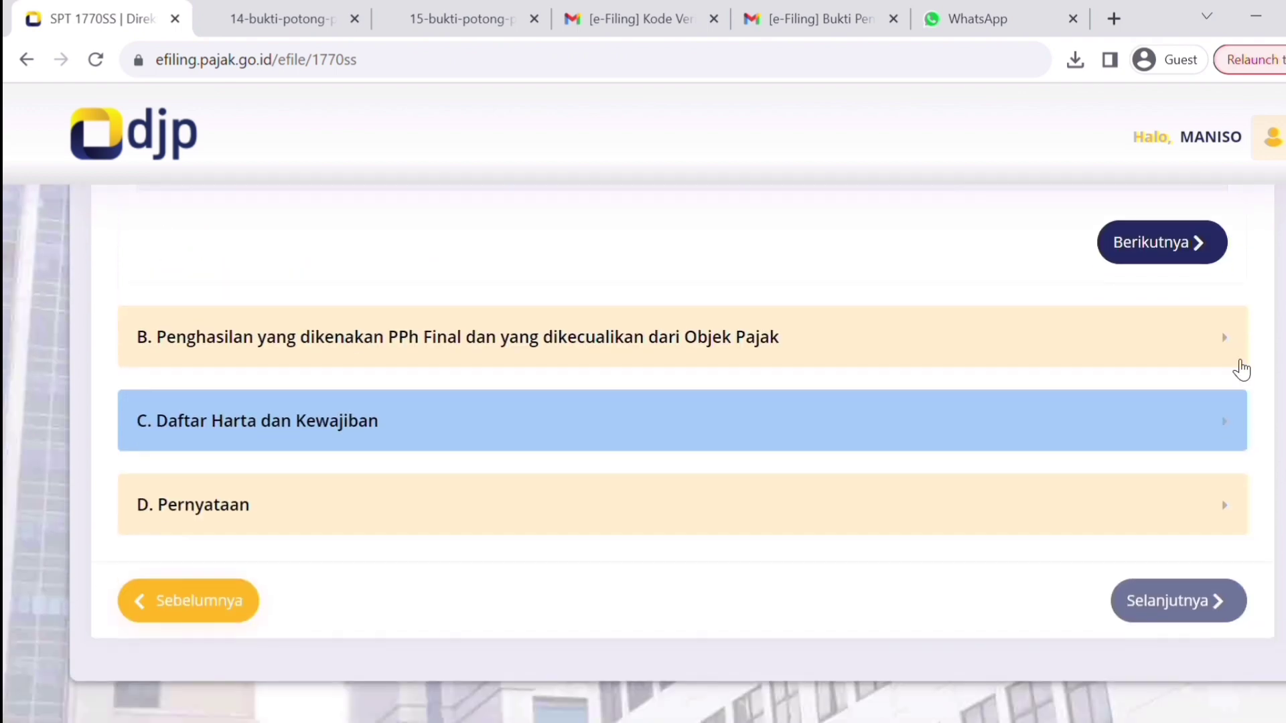
{"action": "scroll", "coordinate": [1230, 358], "scroll_direction": "down", "scroll_amount": 3}
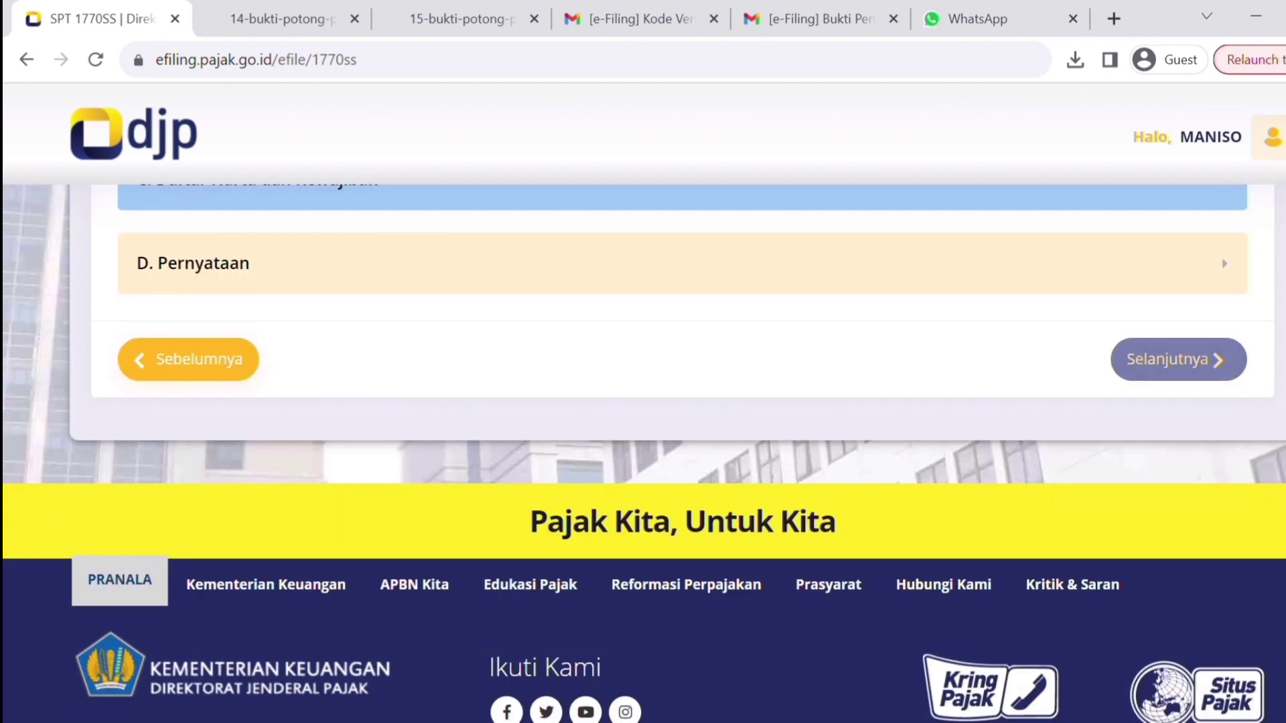
{"action": "scroll", "coordinate": [644, 453], "scroll_direction": "up", "scroll_amount": 10}
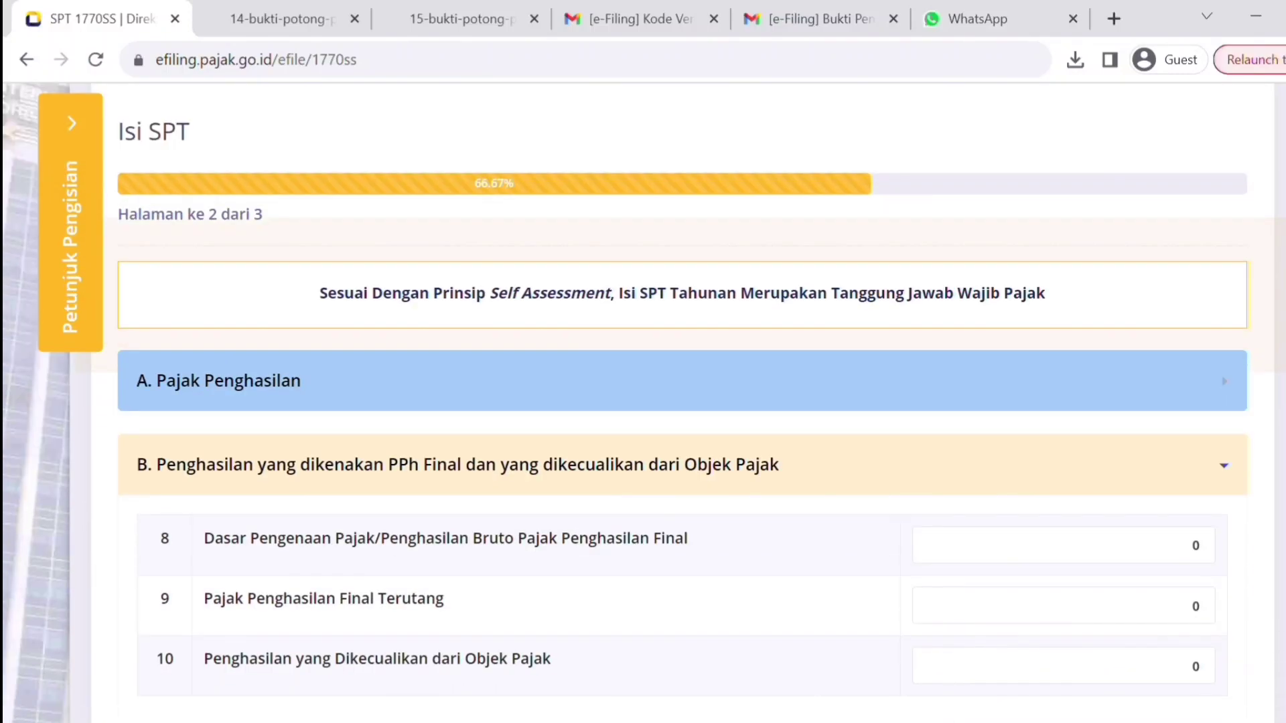
{"action": "scroll", "coordinate": [643, 453], "scroll_direction": "down", "scroll_amount": 2}
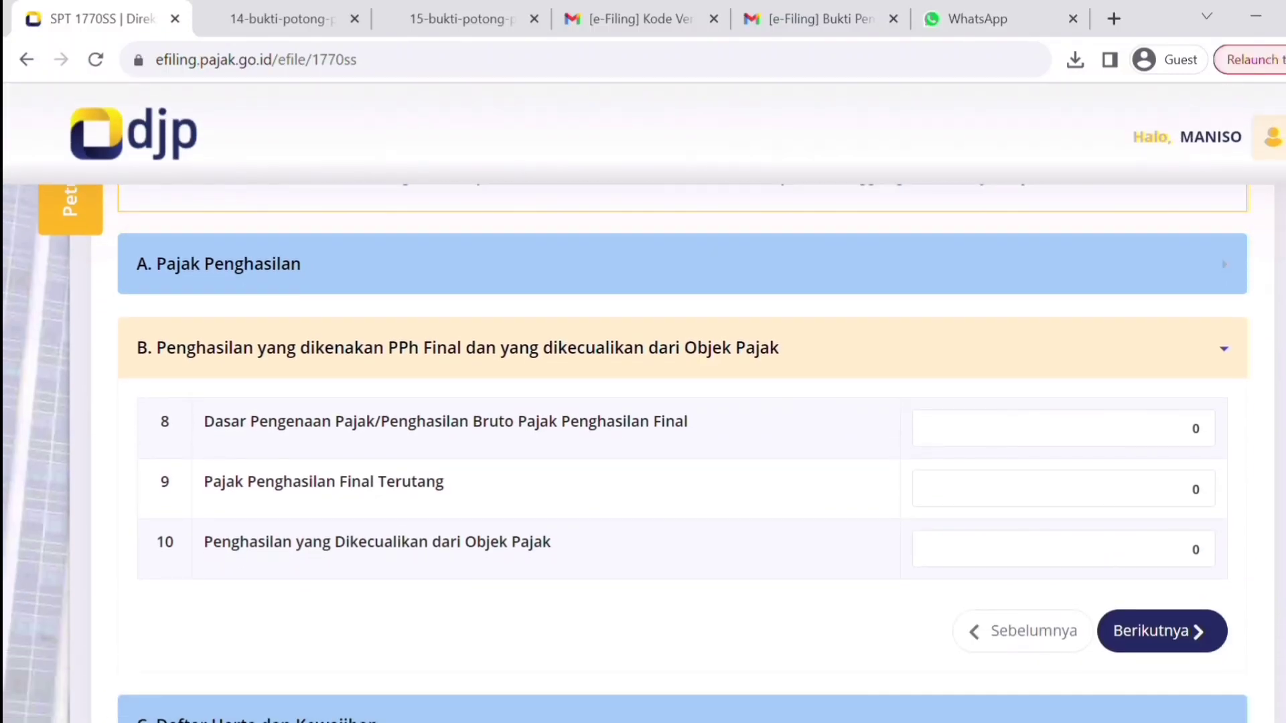
{"action": "triple_click", "coordinate": [298, 431]}
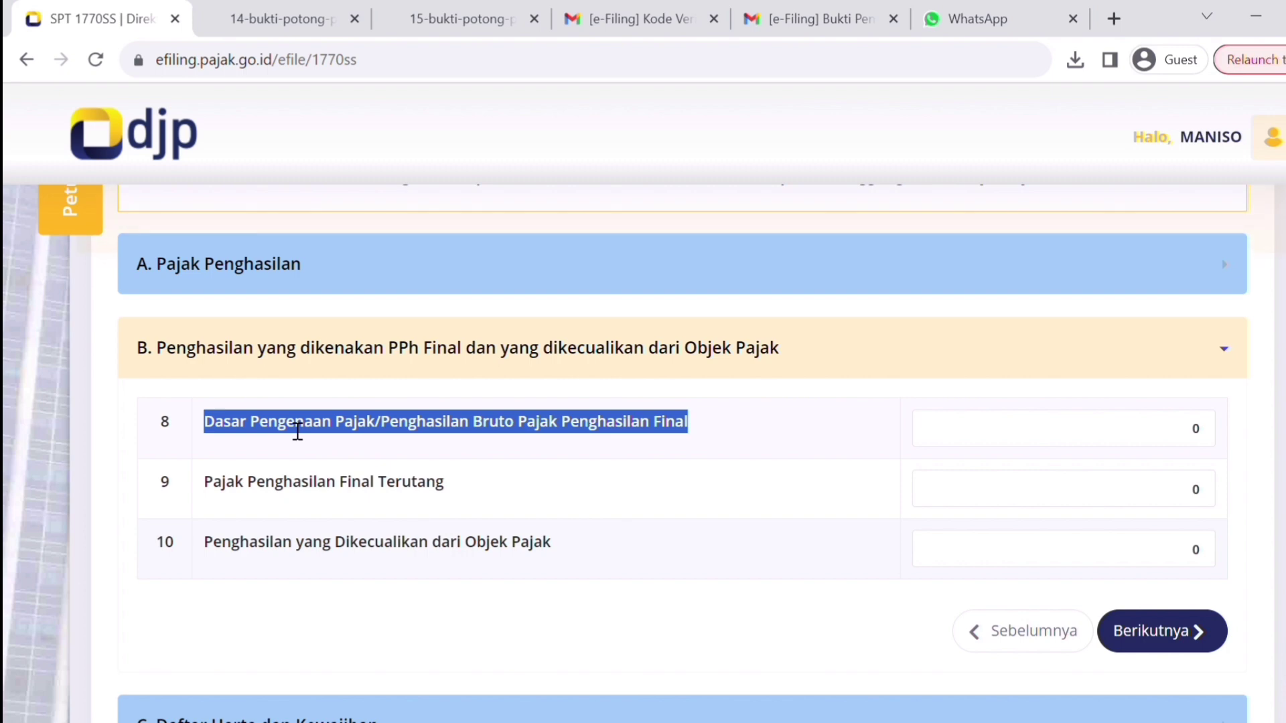
{"action": "left_click", "coordinate": [1138, 431]}
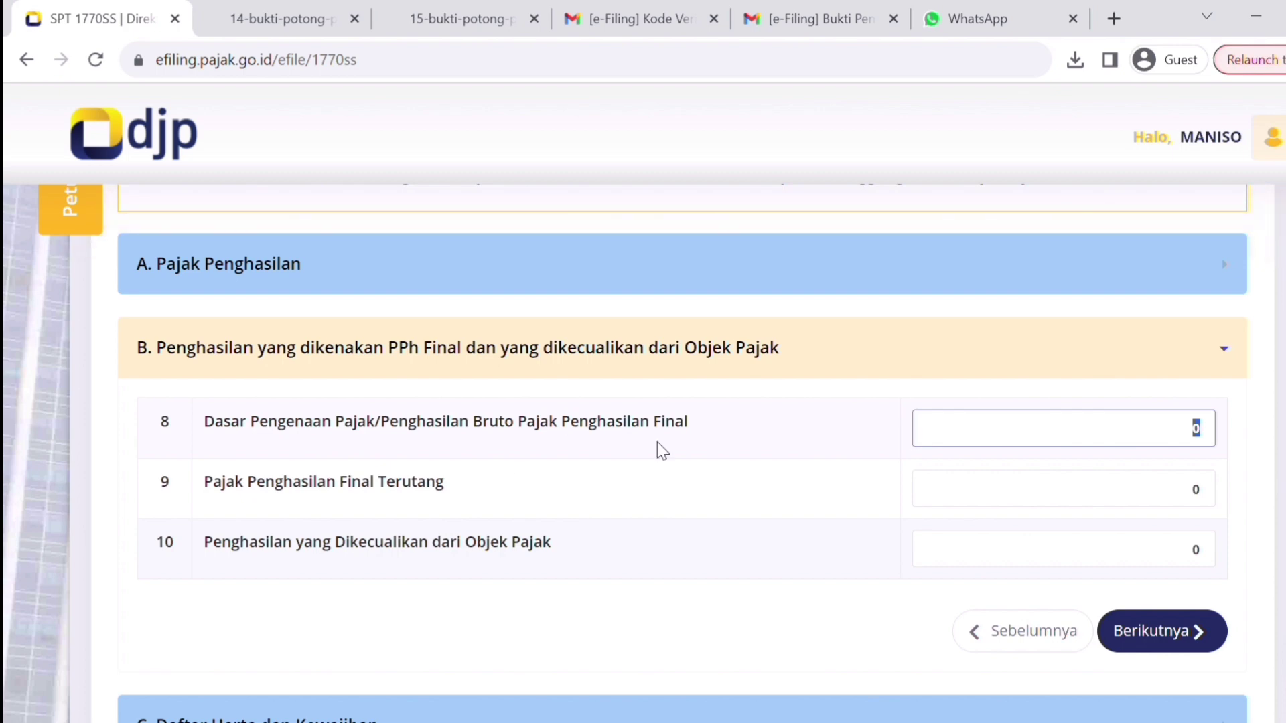
{"action": "left_click", "coordinate": [1192, 488]}
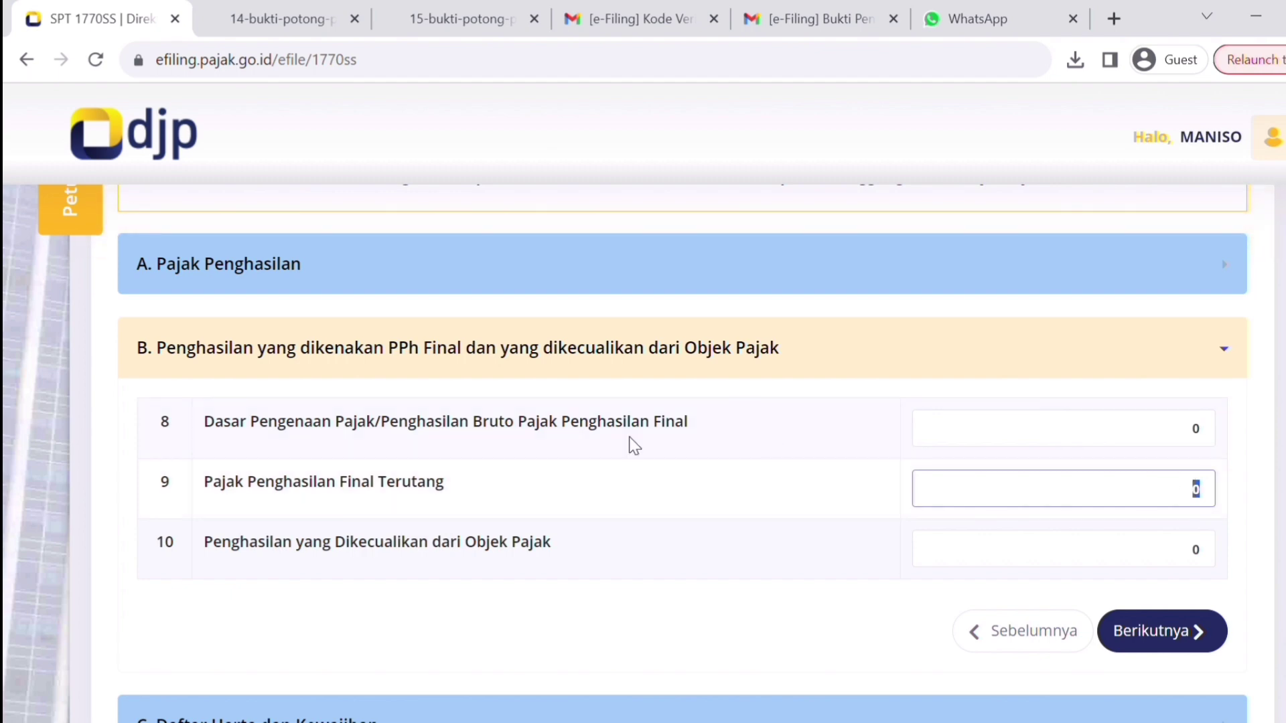
{"action": "left_click", "coordinate": [1092, 560]}
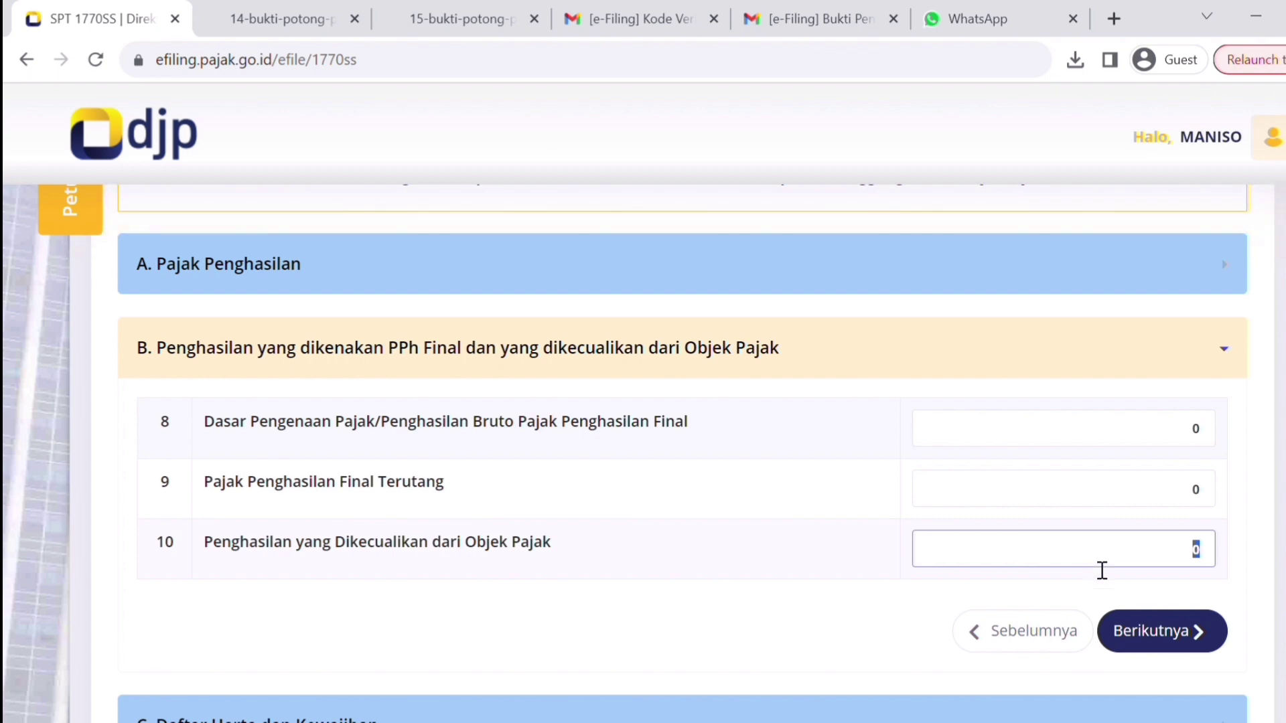
{"action": "left_click", "coordinate": [1167, 633]}
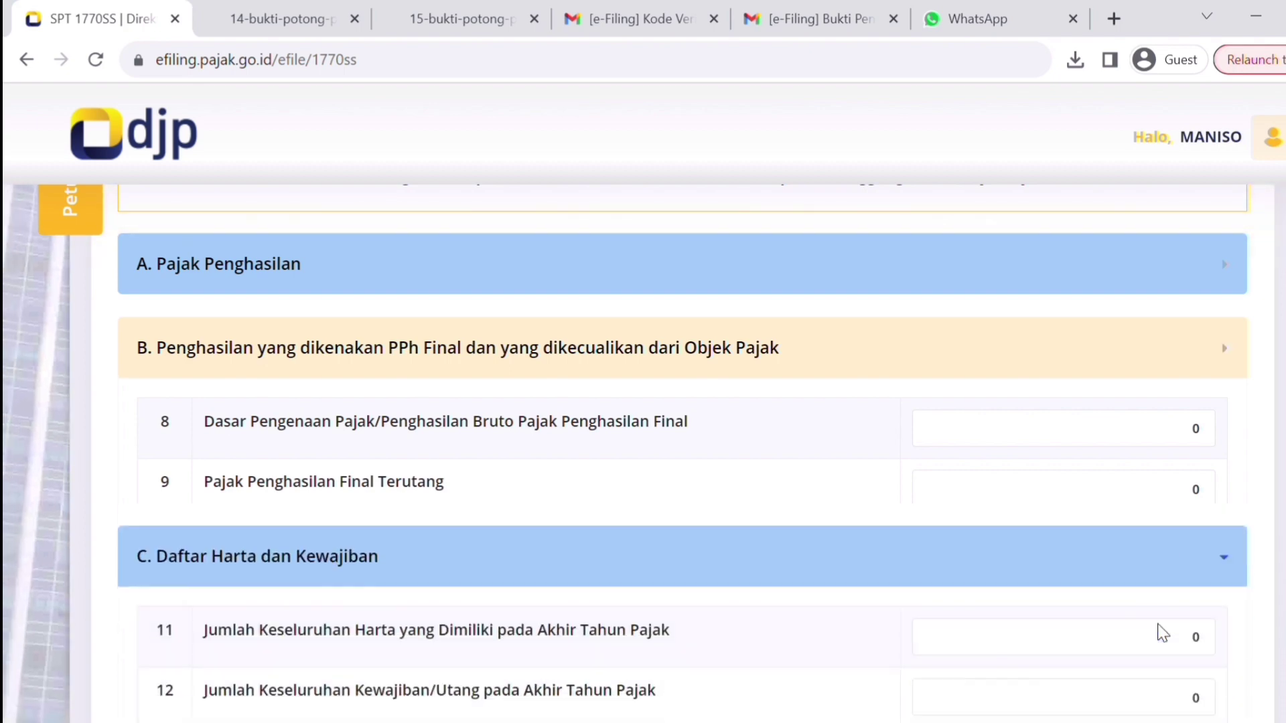
- Enter total assets 100.000.000 in item 11 and total liabilities 2.000.000 in item 12
{"action": "left_click", "coordinate": [1148, 517]}
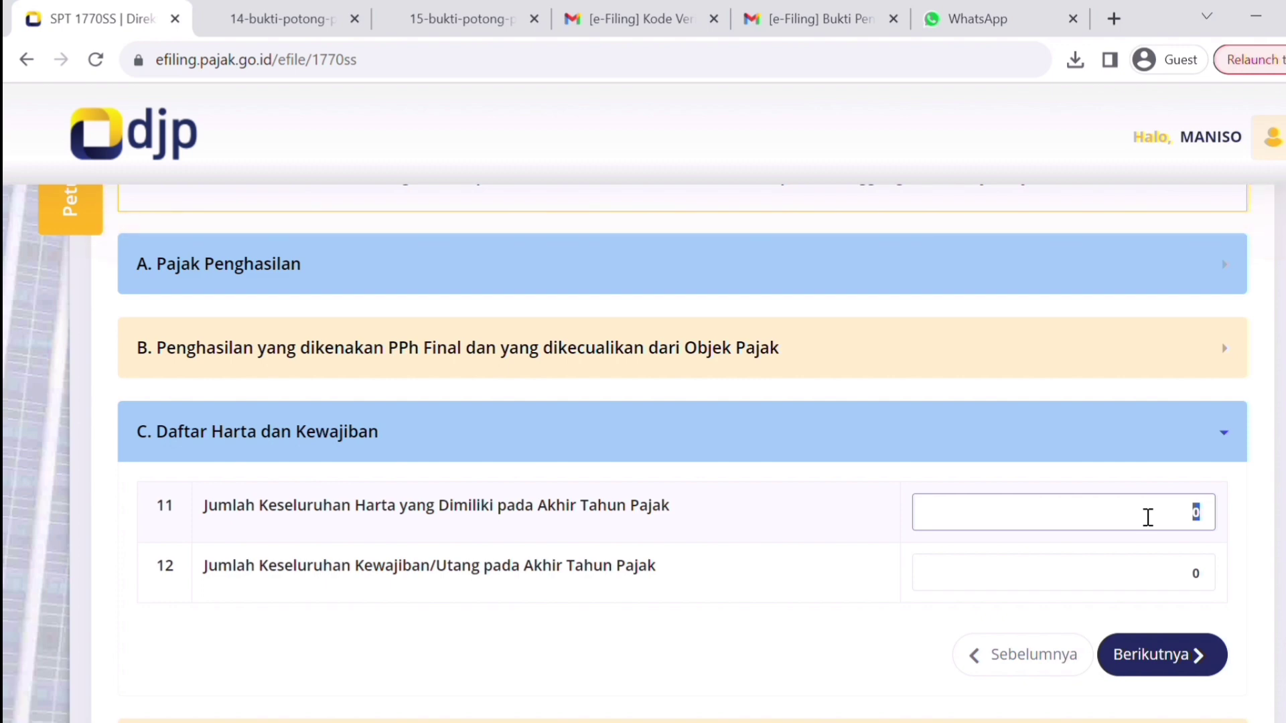
{"action": "type", "text": "100000000"}
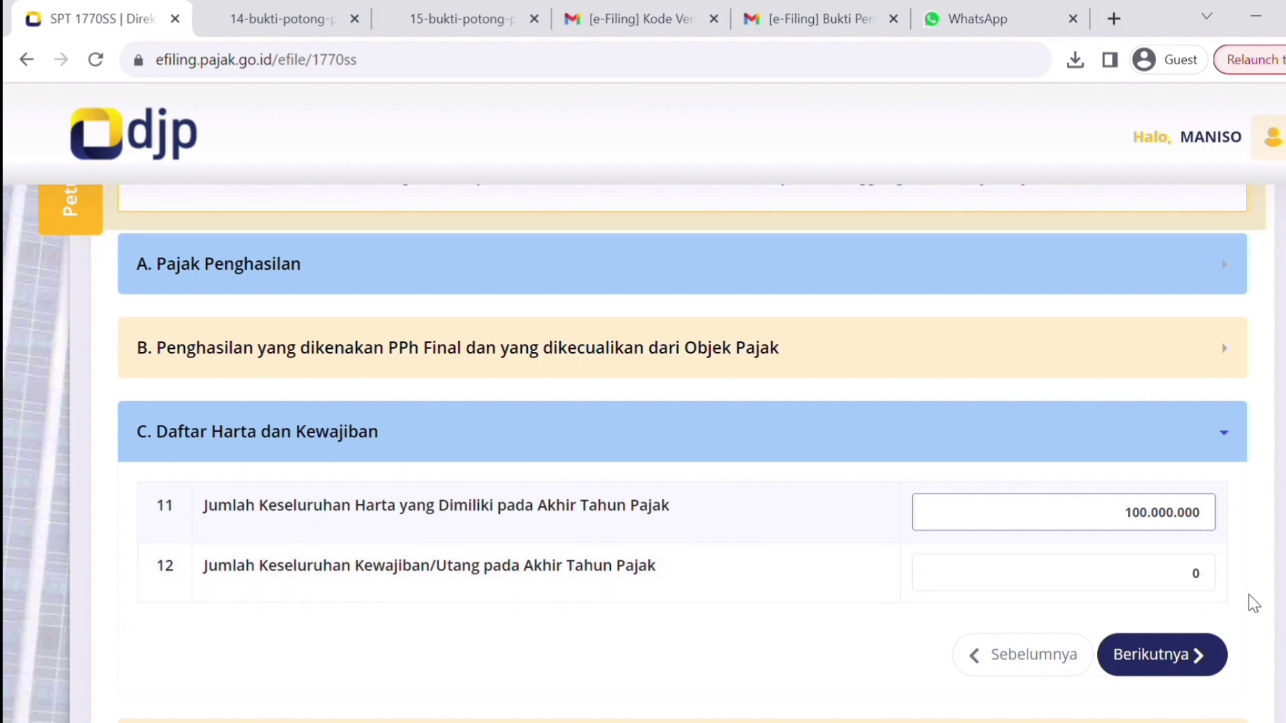
{"action": "left_click", "coordinate": [1217, 577]}
{"action": "type", "text": "2"}
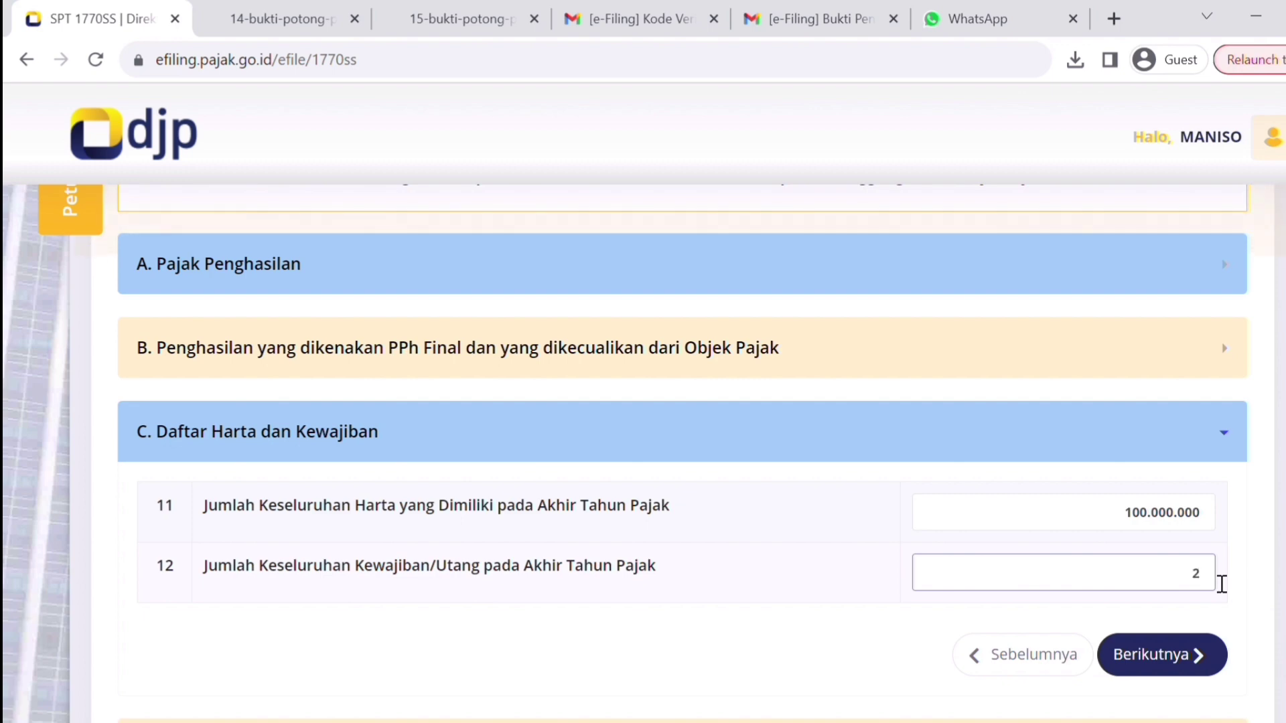
{"action": "type", "text": ".000.000"}
{"action": "key", "text": "ctrl+a"}
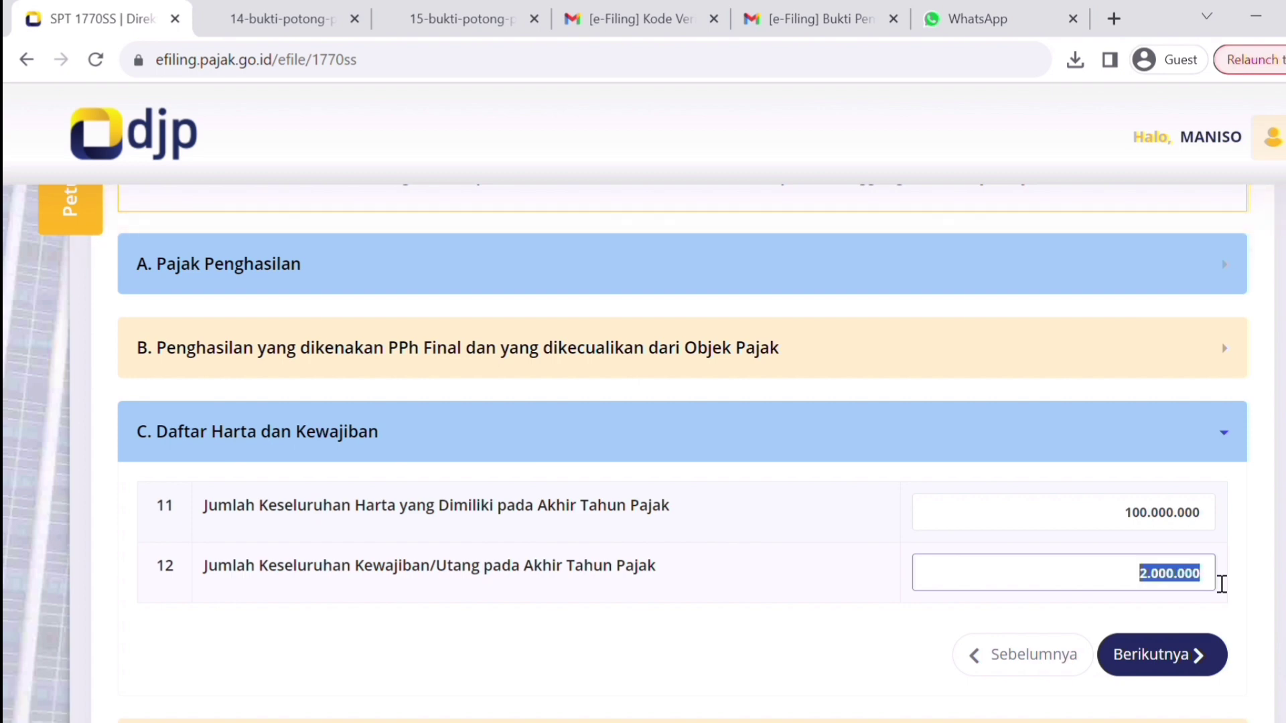
{"action": "type", "text": "0"}
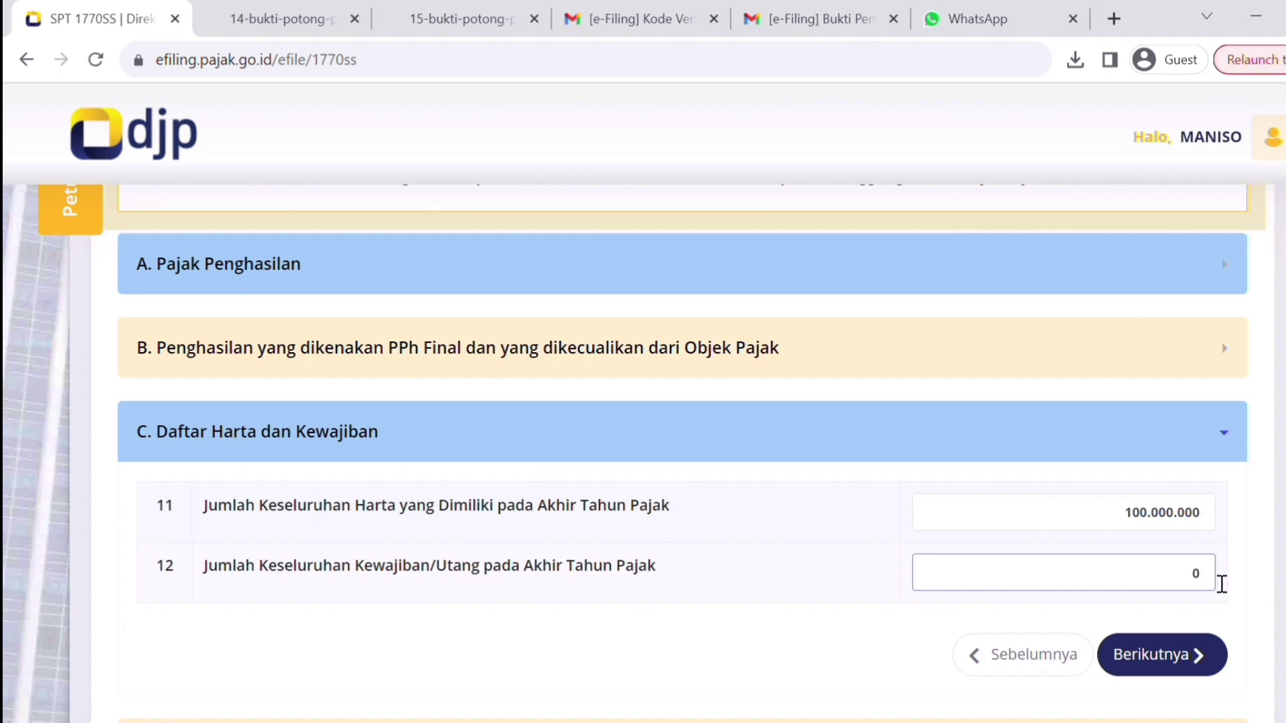
{"action": "key", "text": "BackSpace"}
{"action": "type", "text": "200000"}
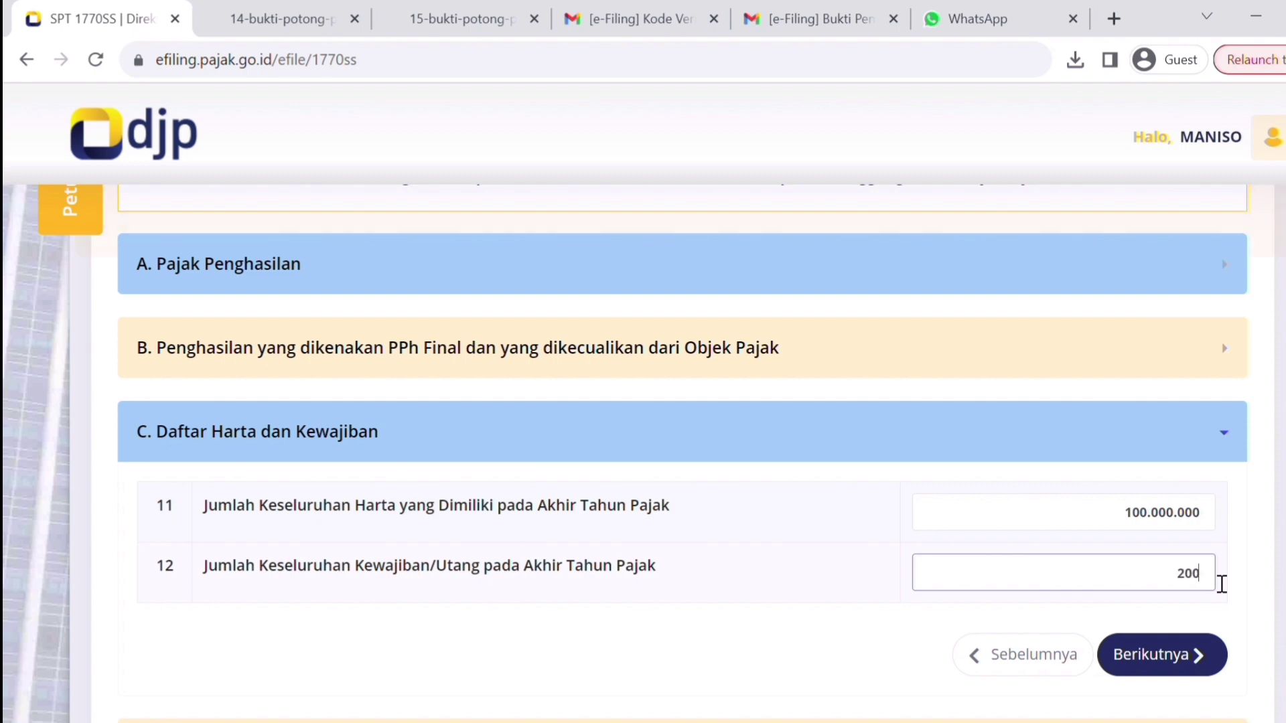
{"action": "type", "text": "000.000"}
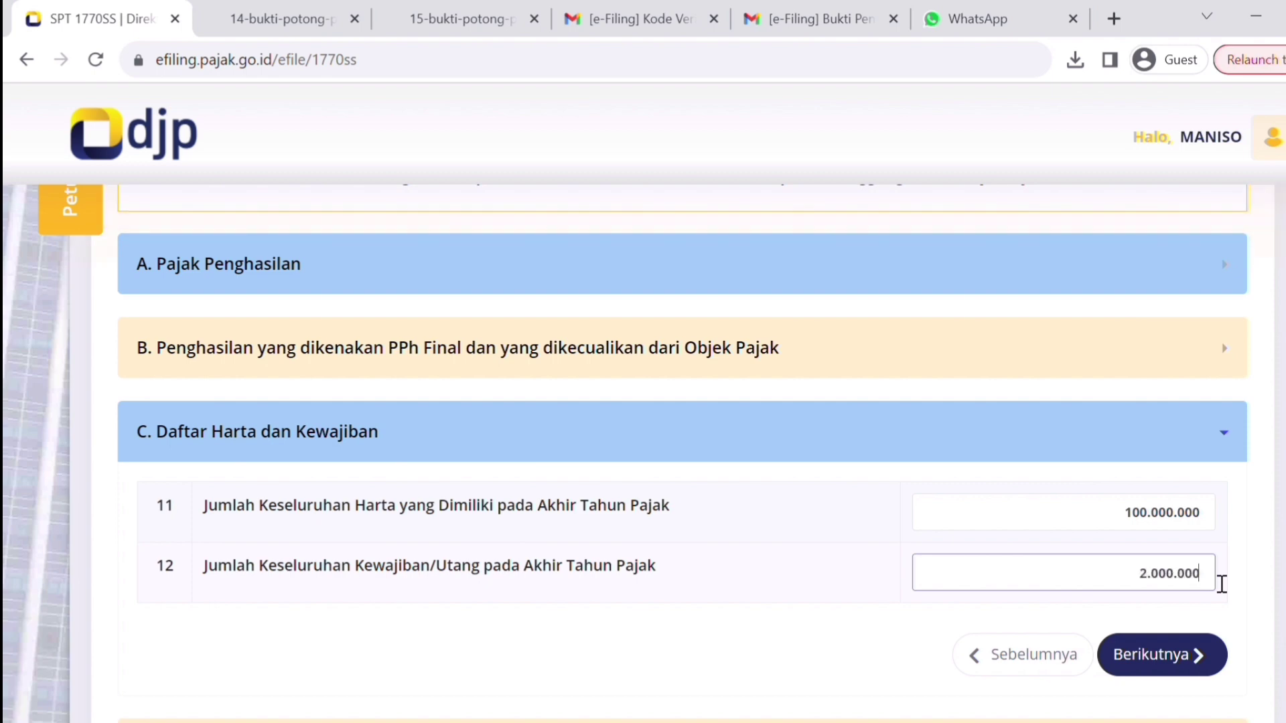
- Agree to the Setuju statement in D. Pernyataan and proceed to the Kirim SPT page
{"action": "left_click", "coordinate": [1175, 660]}
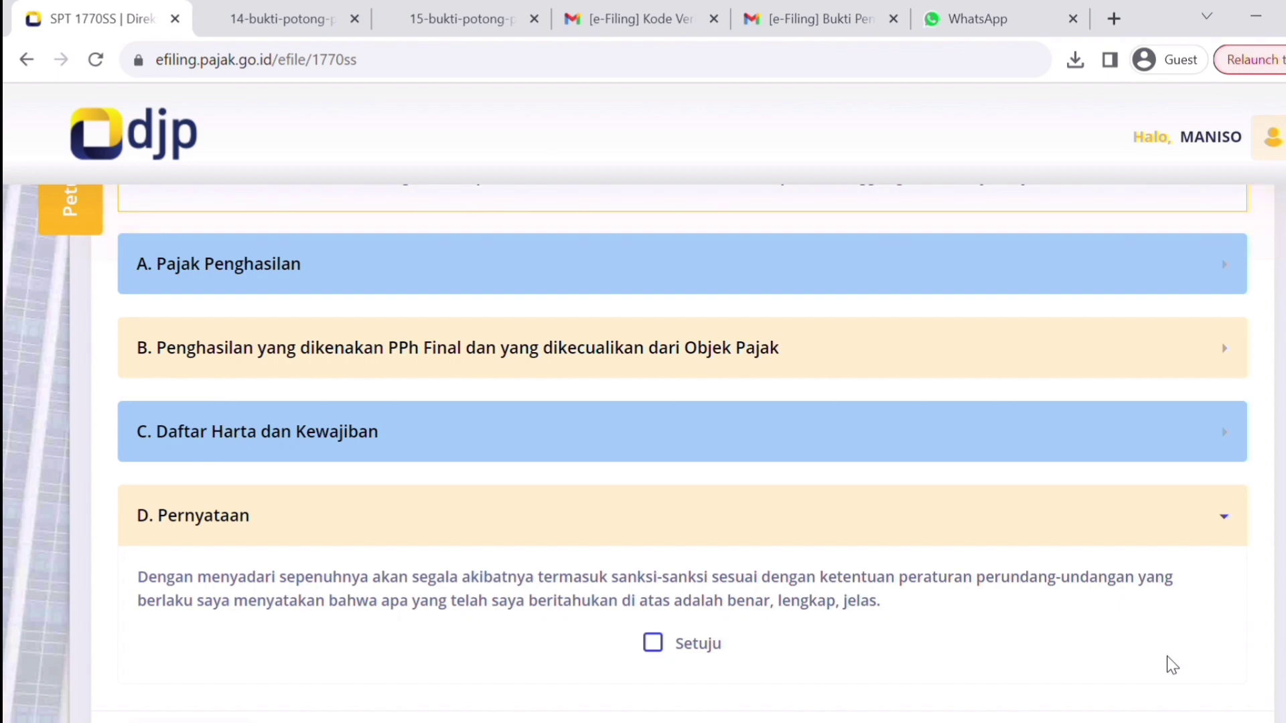
{"action": "left_click", "coordinate": [653, 645]}
{"action": "scroll", "coordinate": [1114, 638], "scroll_direction": "down", "scroll_amount": 4}
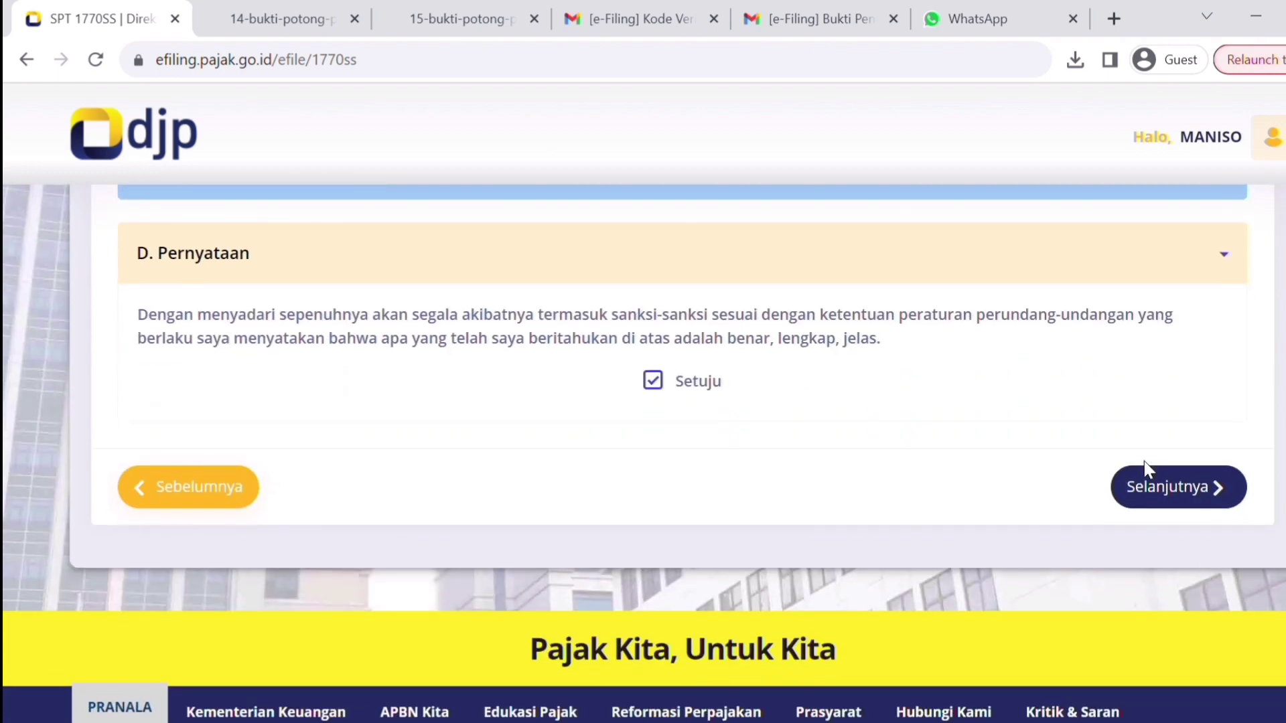
{"action": "left_click", "coordinate": [1161, 503]}
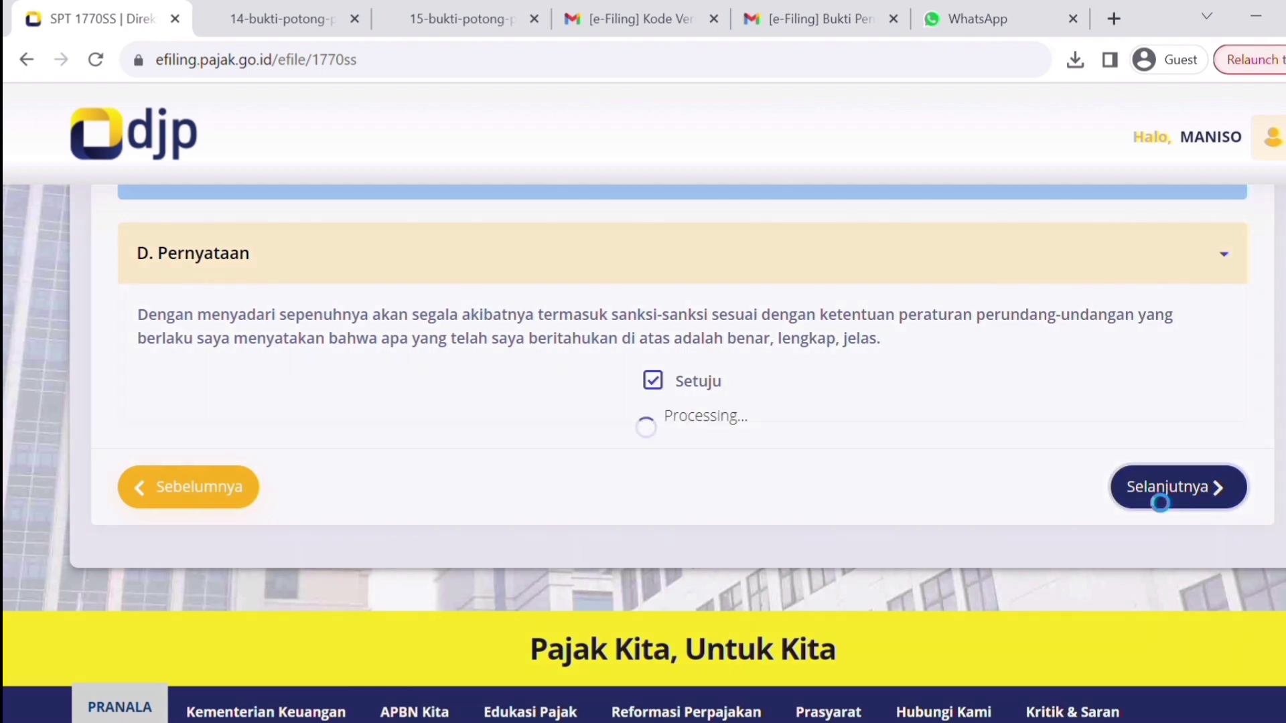
{"action": "scroll", "coordinate": [643, 435], "scroll_direction": "down", "scroll_amount": 3}
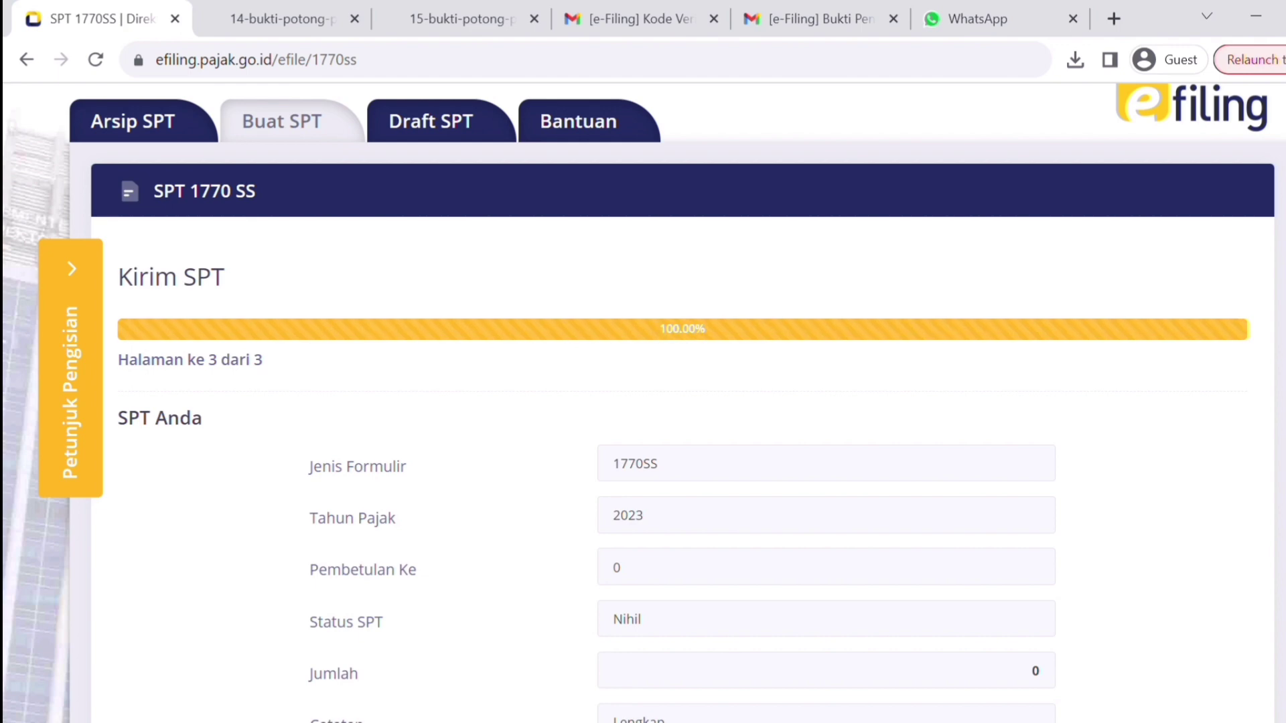
- Request the verification code by email and dismiss the token-sent confirmation
{"action": "scroll", "coordinate": [643, 401], "scroll_direction": "down", "scroll_amount": 3}
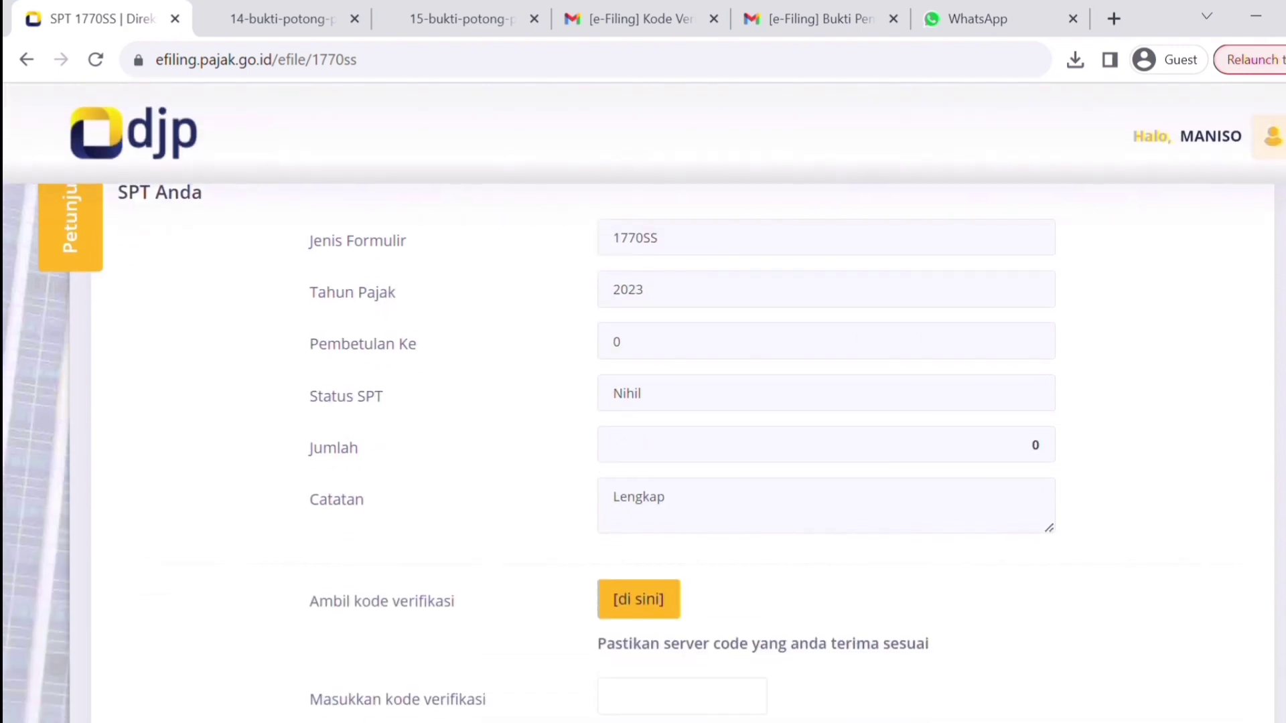
{"action": "scroll", "coordinate": [643, 401], "scroll_direction": "up", "scroll_amount": 2}
{"action": "scroll", "coordinate": [643, 402], "scroll_direction": "down", "scroll_amount": 1}
{"action": "scroll", "coordinate": [643, 402], "scroll_direction": "up", "scroll_amount": 1}
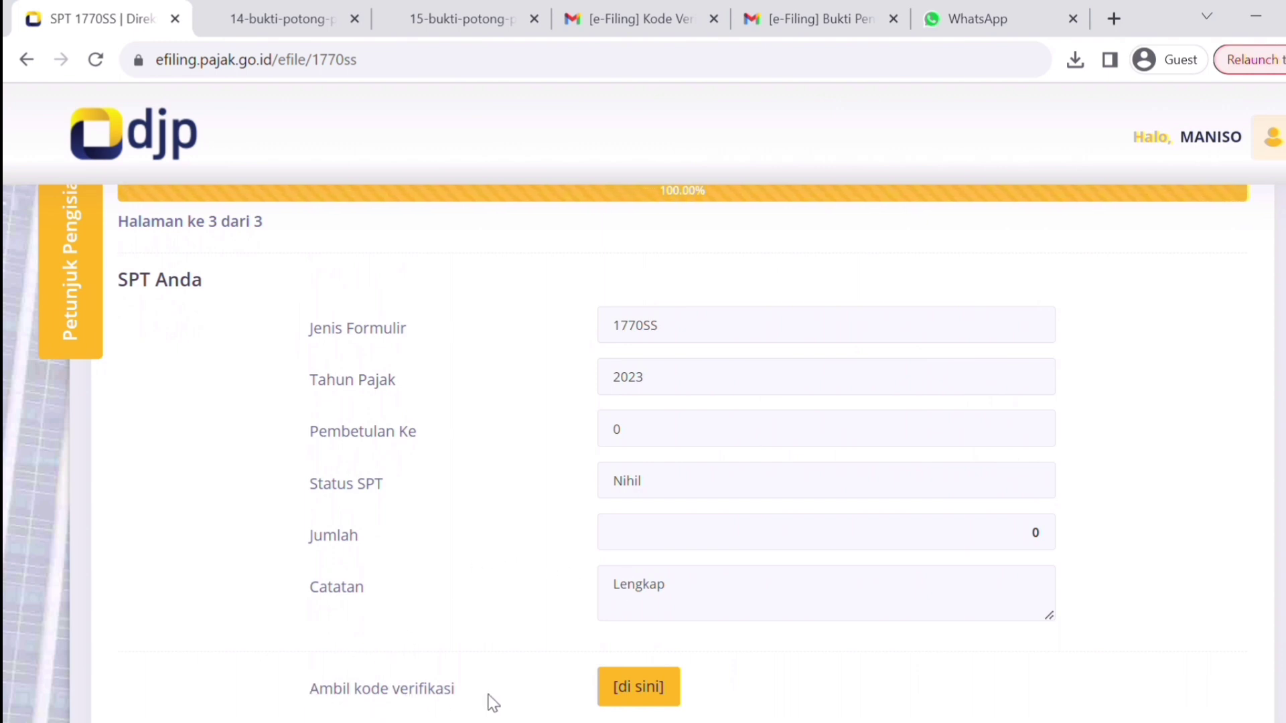
{"action": "left_click", "coordinate": [640, 687]}
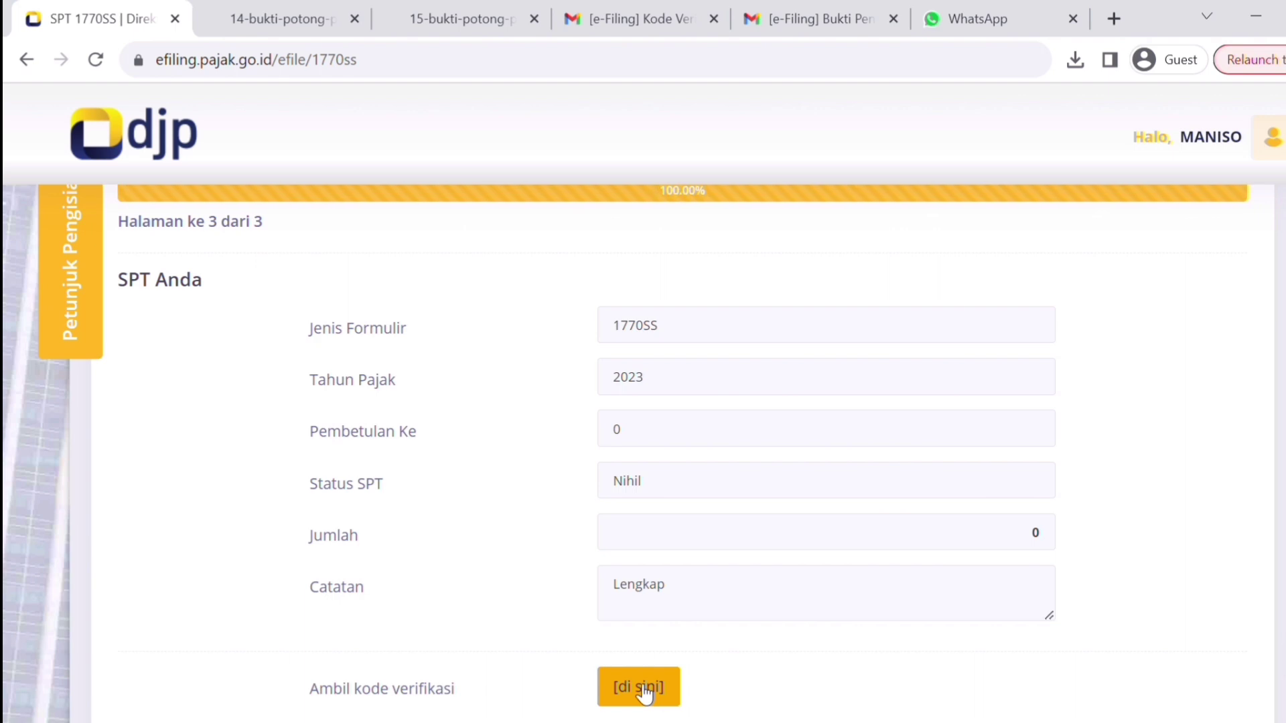
{"action": "left_click", "coordinate": [642, 690]}
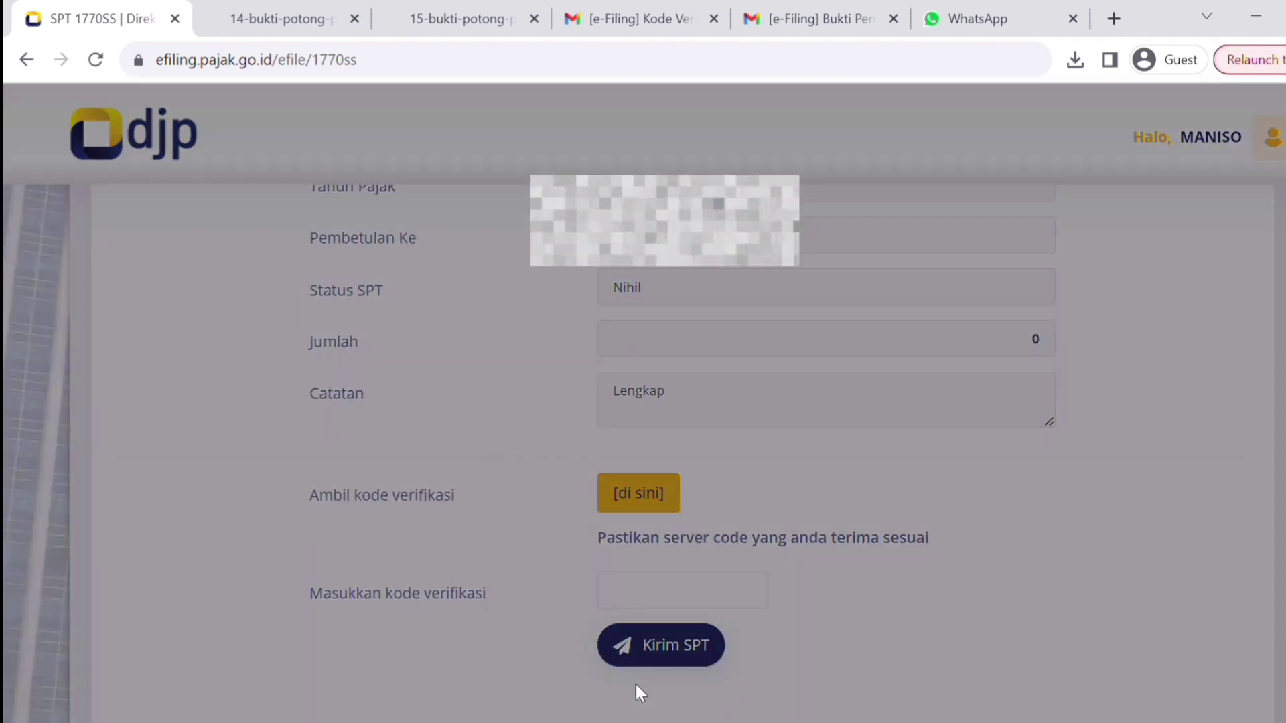
{"action": "left_click", "coordinate": [521, 213]}
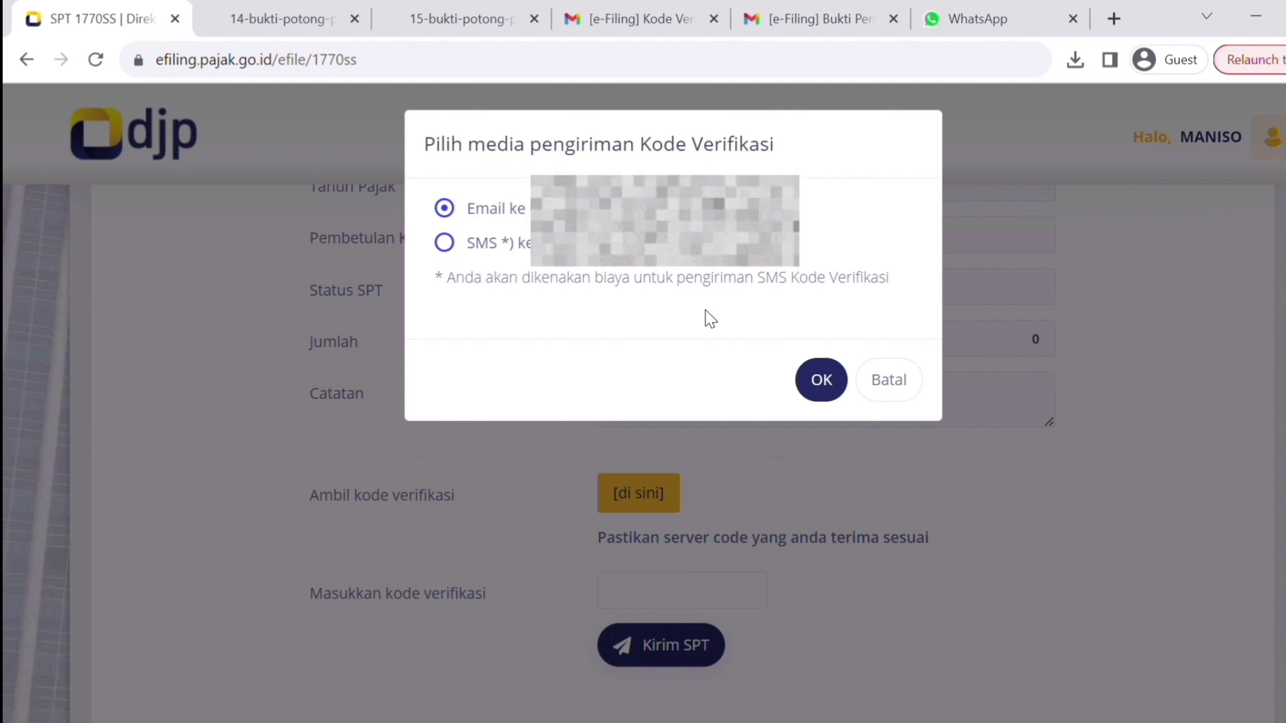
{"action": "left_click", "coordinate": [818, 381]}
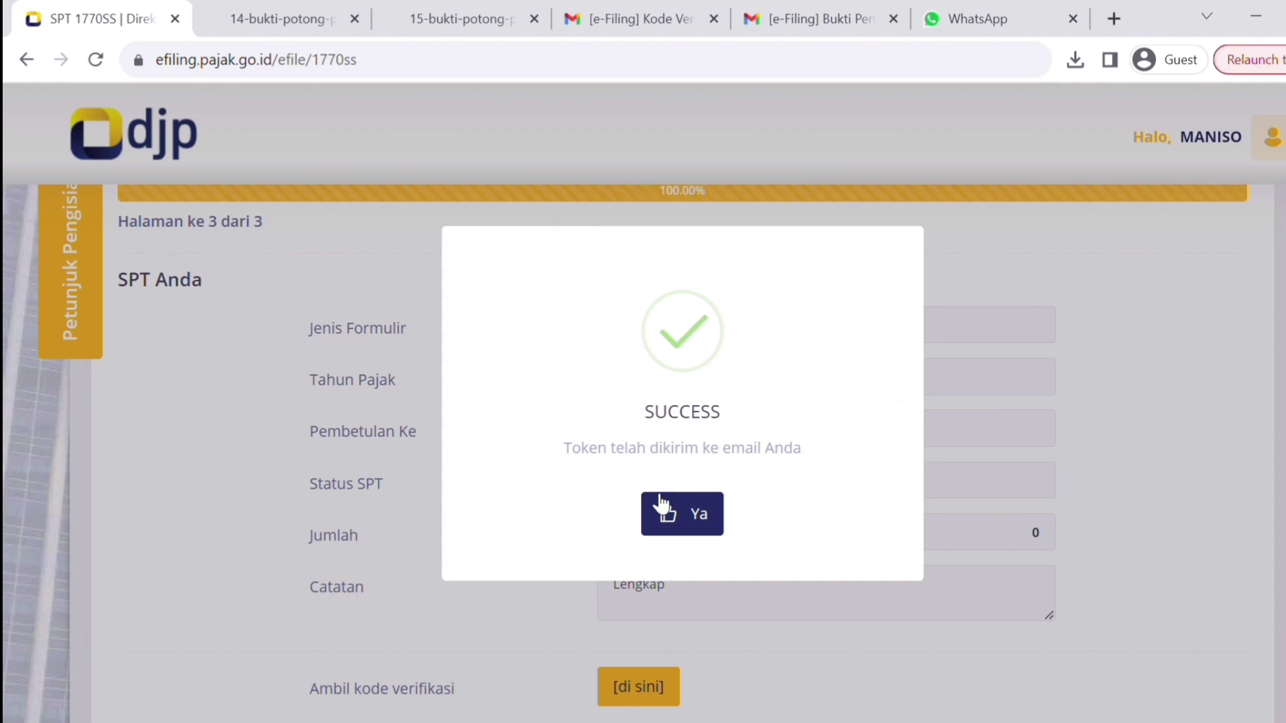
{"action": "left_click", "coordinate": [664, 515]}
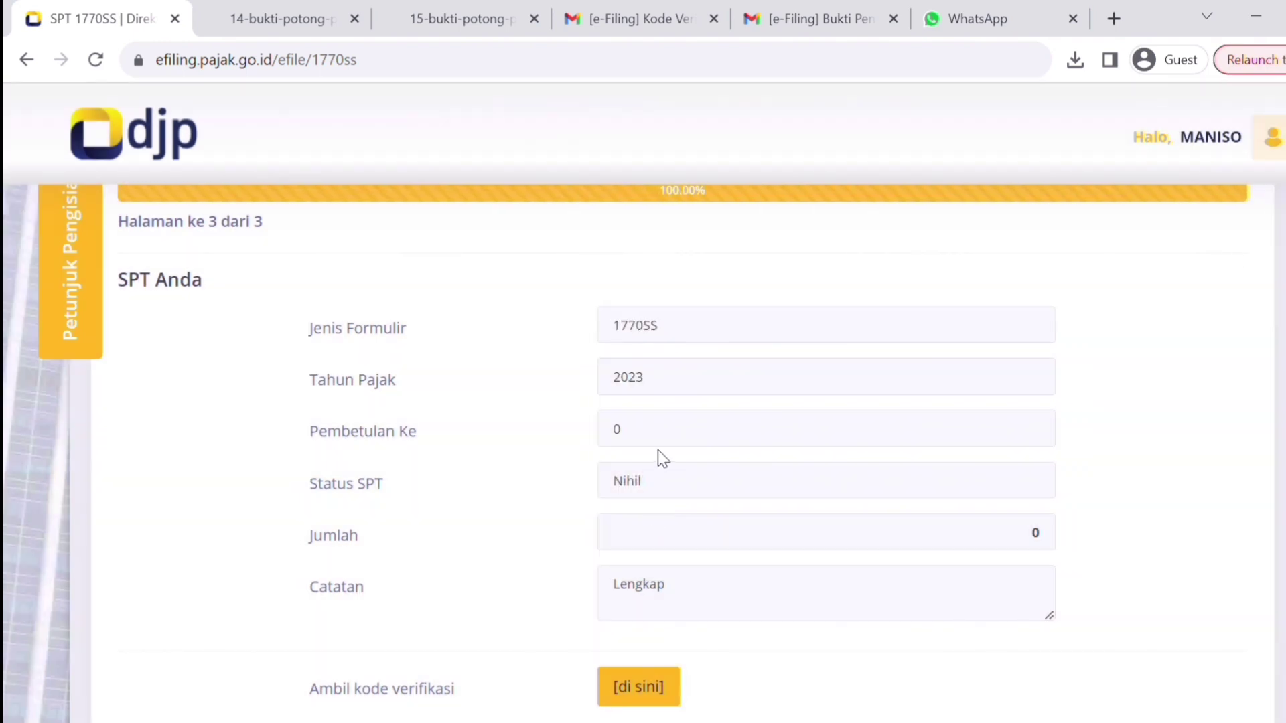
- Copy the verification code from the Gmail Kode Verifikasi email and return to the SPT 1770SS filing page
{"action": "left_click", "coordinate": [635, 37]}
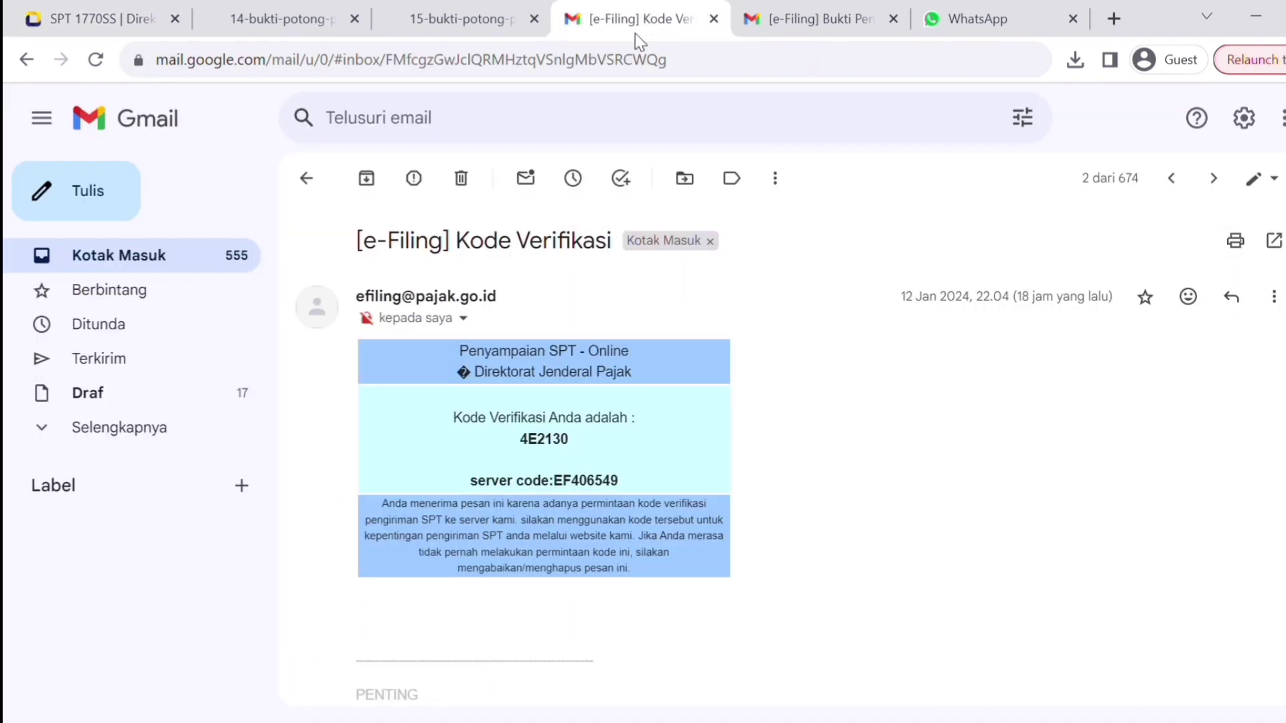
{"action": "double_click", "coordinate": [564, 444]}
{"action": "key", "text": "ctrl+c"}
{"action": "left_click", "coordinate": [44, 20]}
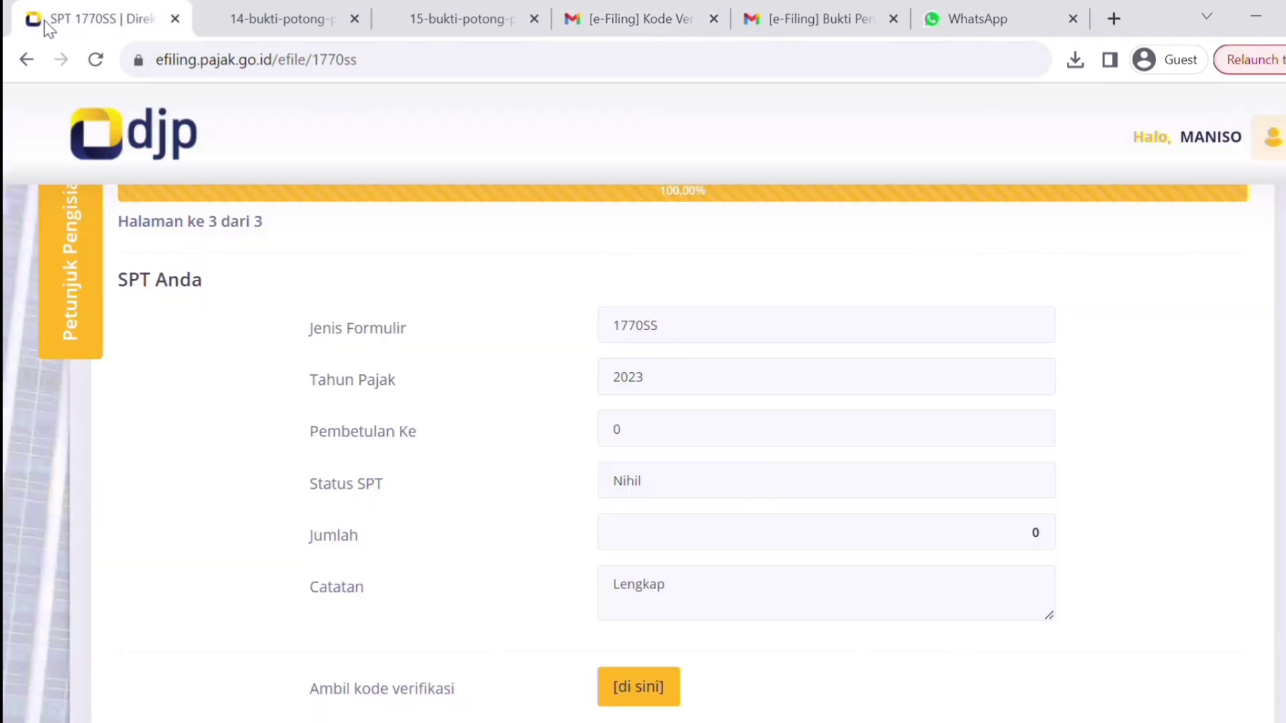
- Paste the copied code into the Masukkan kode verifikasi box on the Kirim SPT form
{"action": "scroll", "coordinate": [1064, 501], "scroll_direction": "down", "scroll_amount": 3}
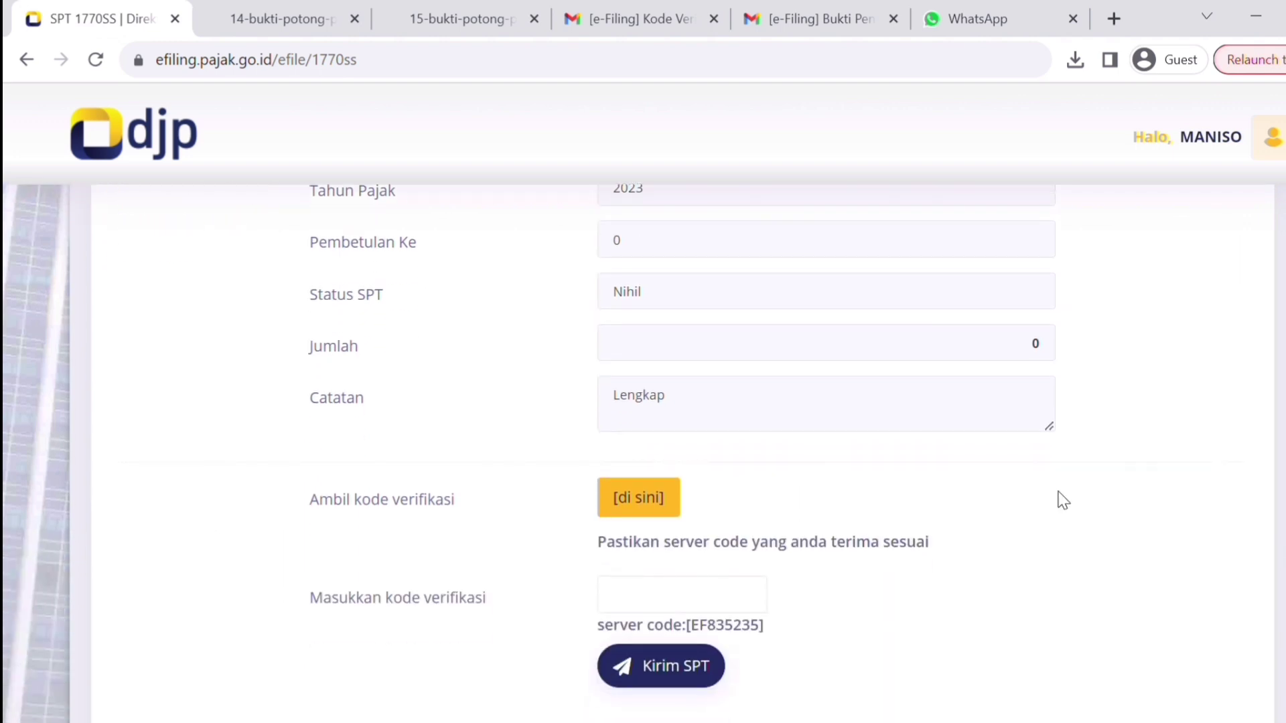
{"action": "left_click", "coordinate": [647, 610]}
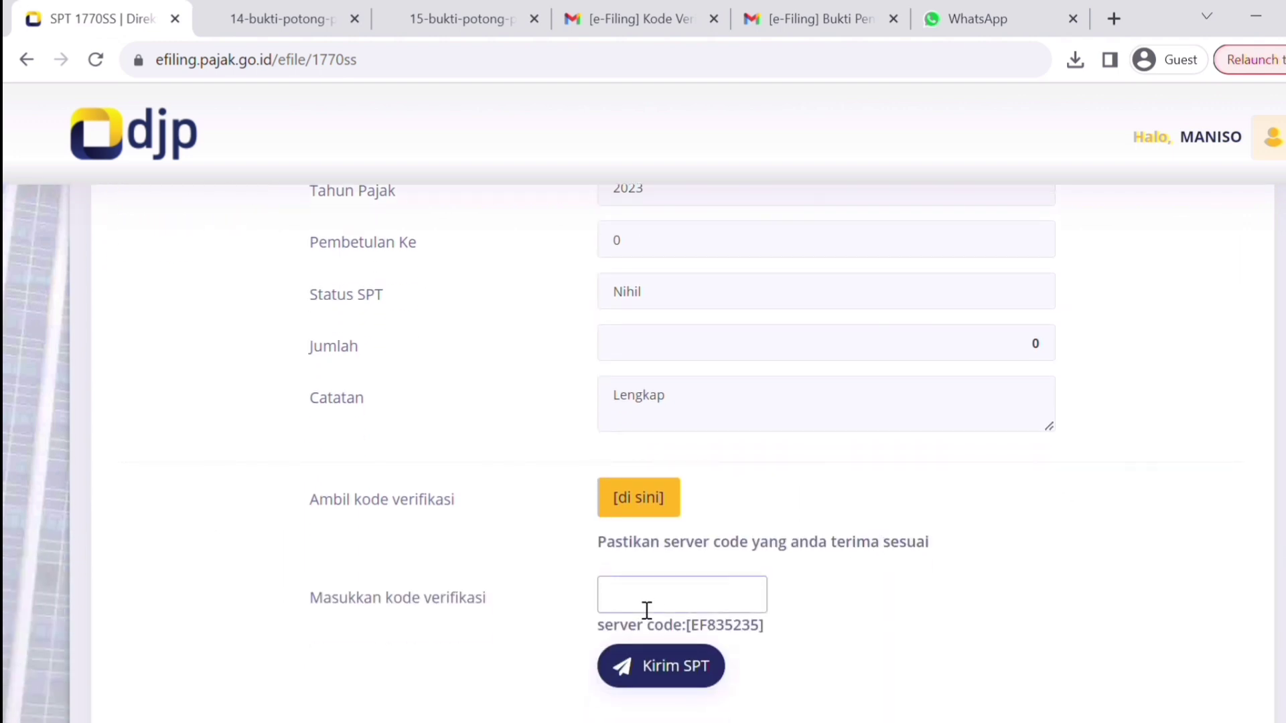
{"action": "key", "text": "ctrl+v"}
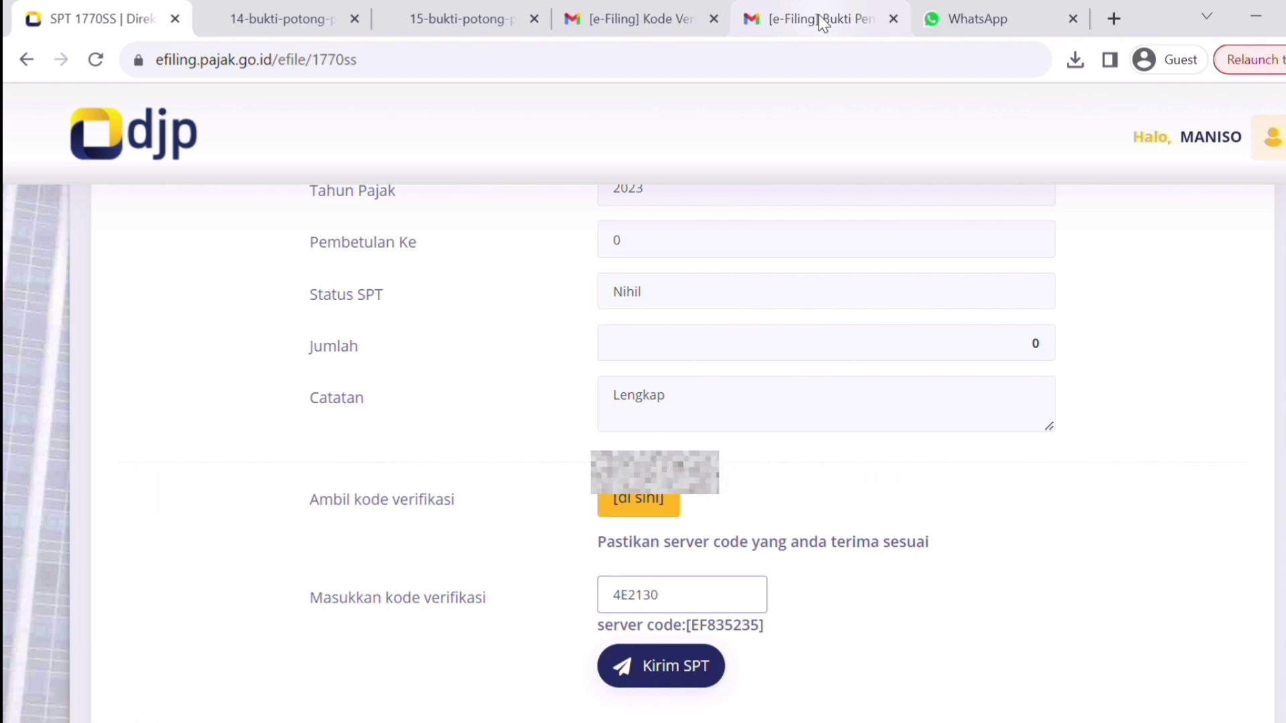
- View the '[e-Filing] Bukti Penerimaan Elektronik' receipt email for the Nihil 1770SS return in Gmail
{"action": "left_click", "coordinate": [818, 15]}
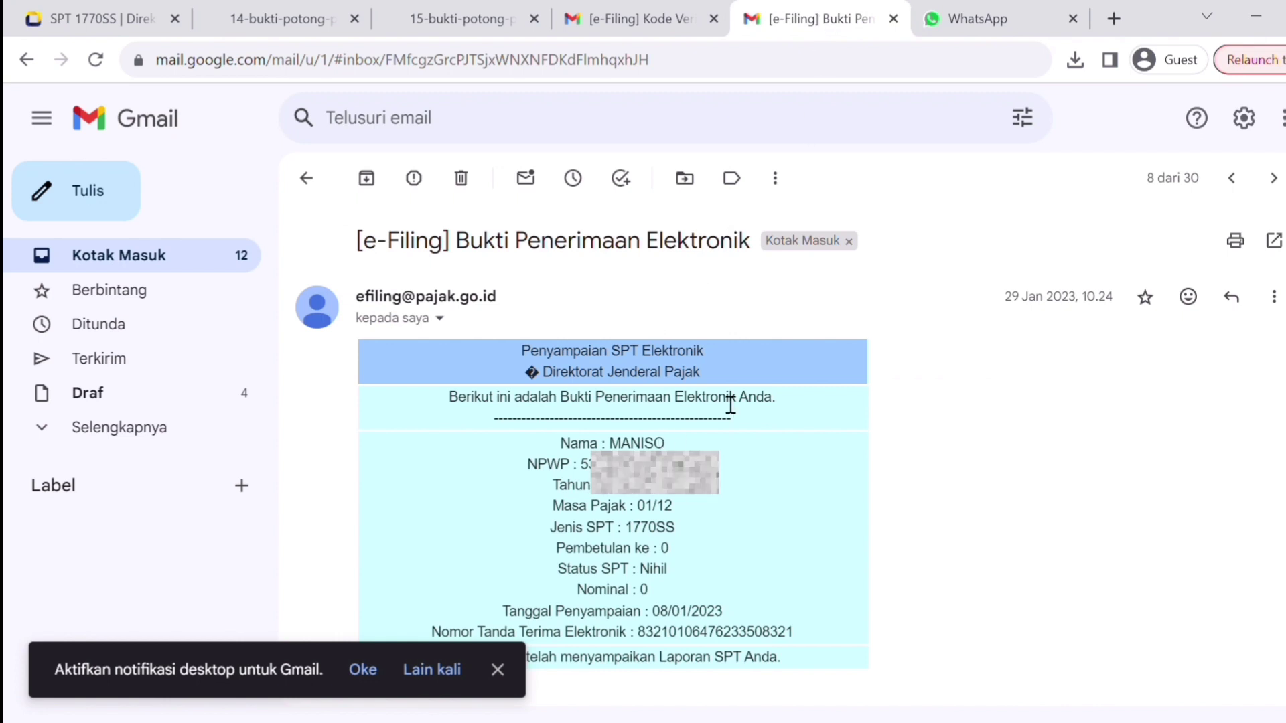